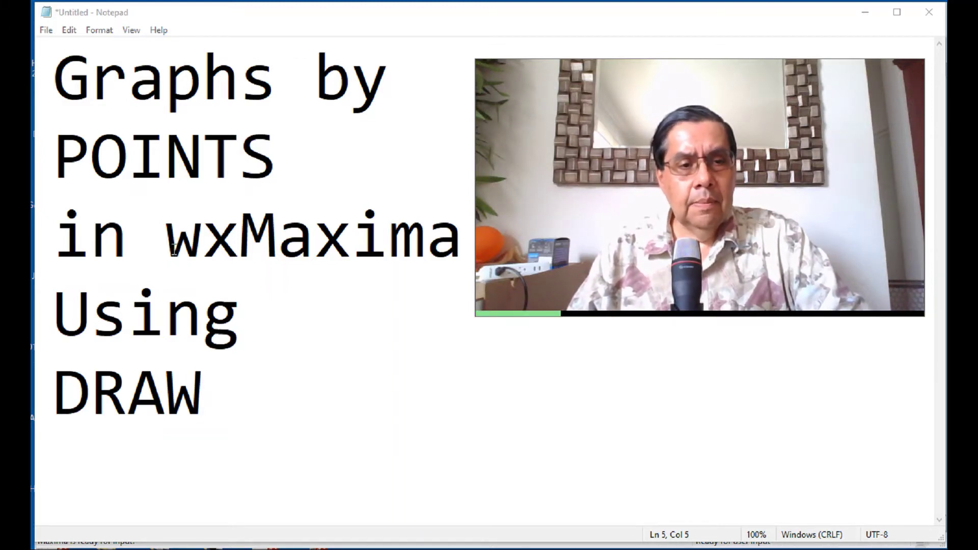
Highlight the words DRAW and POINTS in the Notepad title notes for emphasis.
{"action": "left_click_drag", "start_coordinate": [54, 393], "coordinate": [233, 395]}
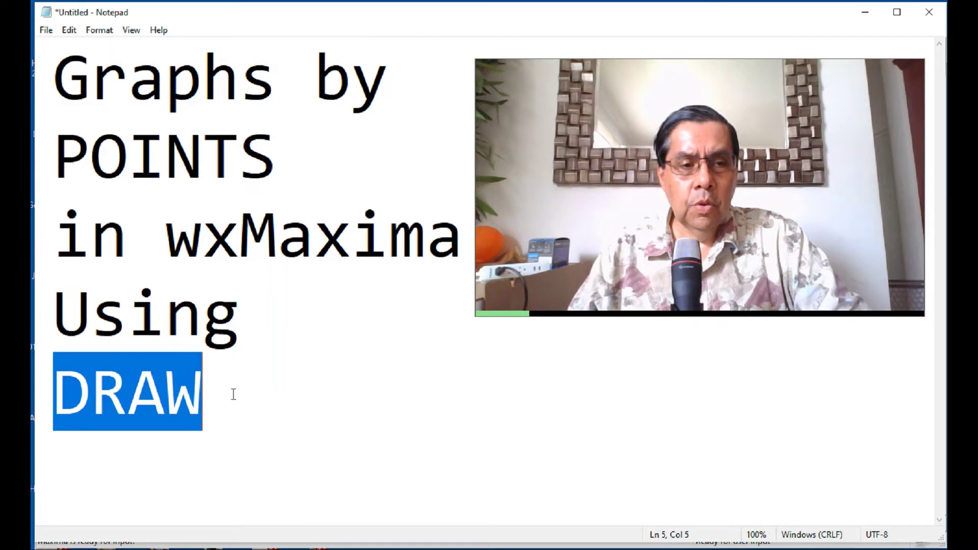
{"action": "left_click", "coordinate": [341, 400]}
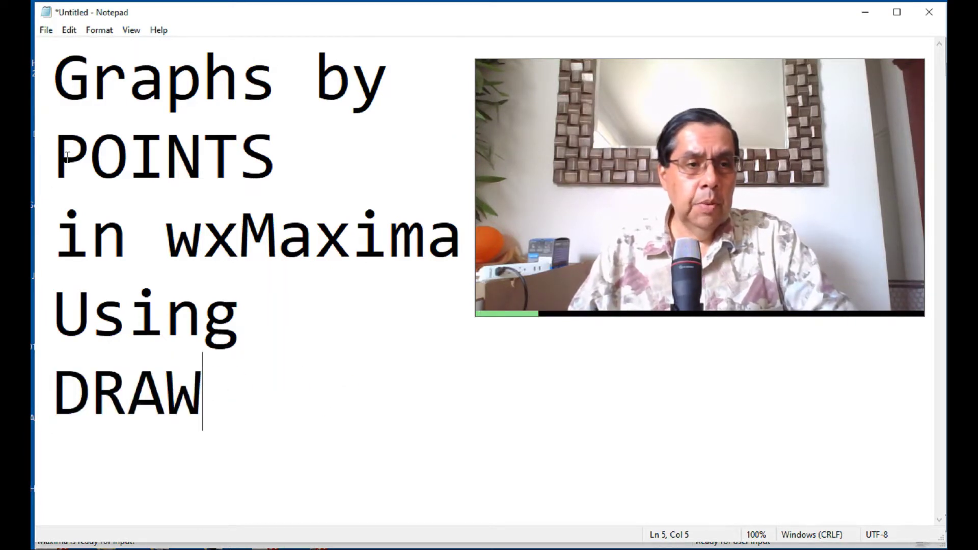
{"action": "left_click_drag", "start_coordinate": [54, 172], "coordinate": [280, 171]}
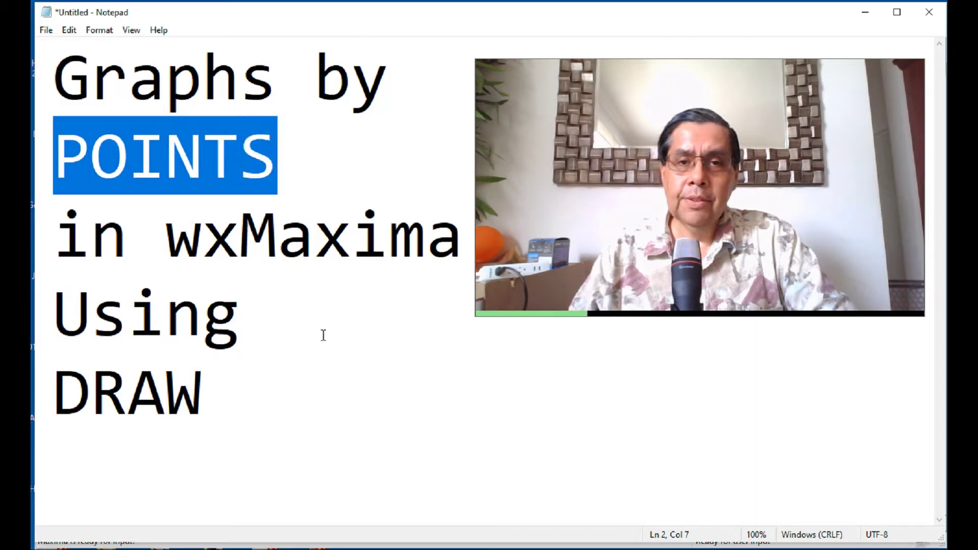
{"action": "left_click", "coordinate": [479, 402]}
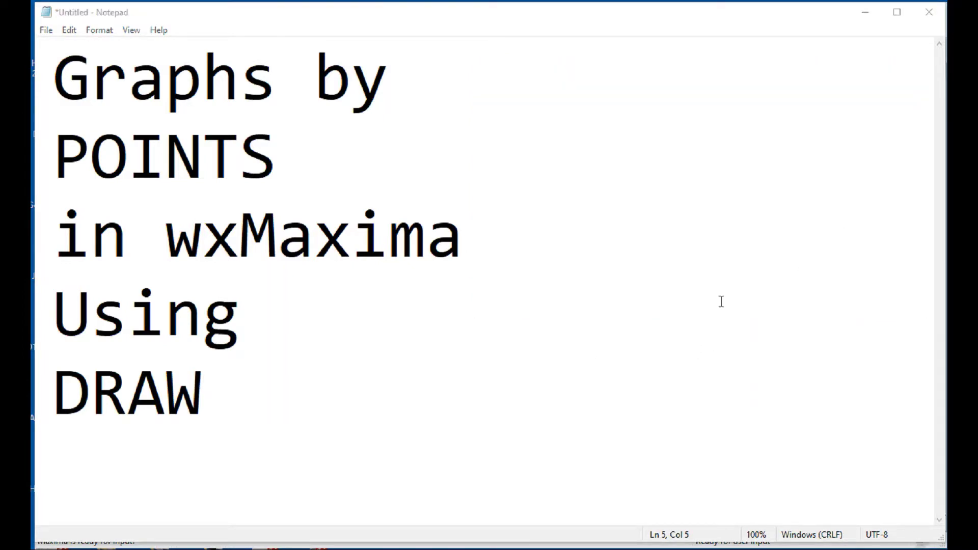
Minimize Notepad and create makelist(0.125*i, i, 1, 200) with the list-from-rule dialog.
{"action": "left_click", "coordinate": [865, 12]}
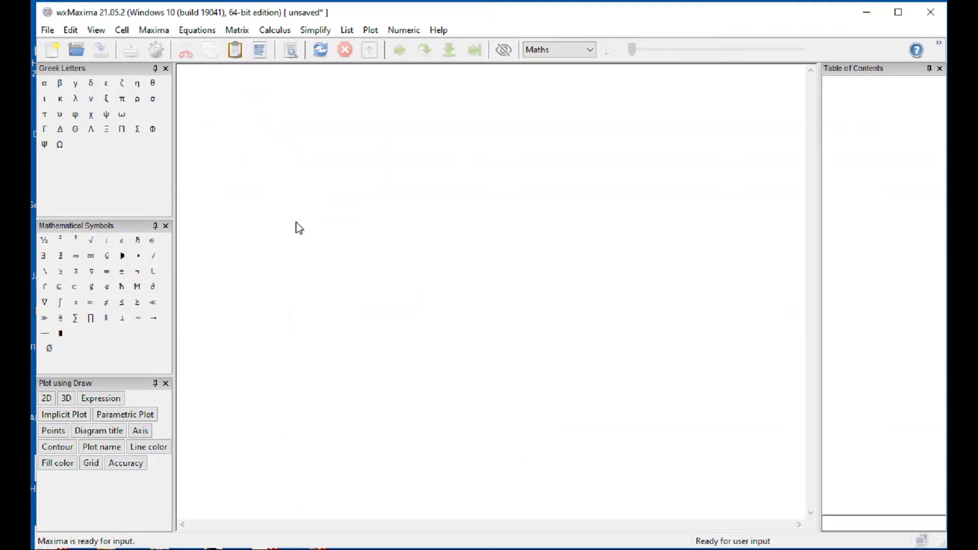
{"action": "left_click", "coordinate": [201, 91]}
{"action": "left_click", "coordinate": [353, 32]}
{"action": "mouse_move", "coordinate": [377, 47]}
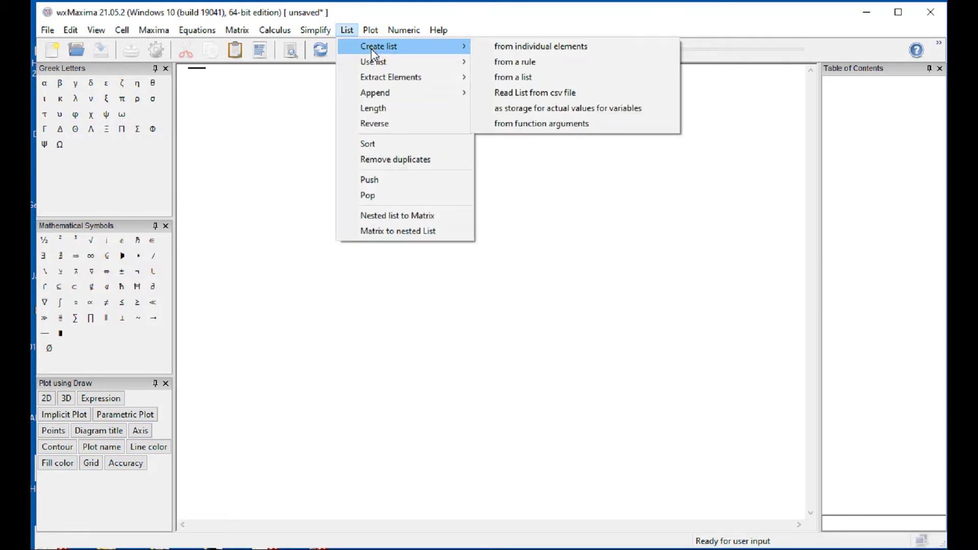
{"action": "left_click", "coordinate": [514, 62]}
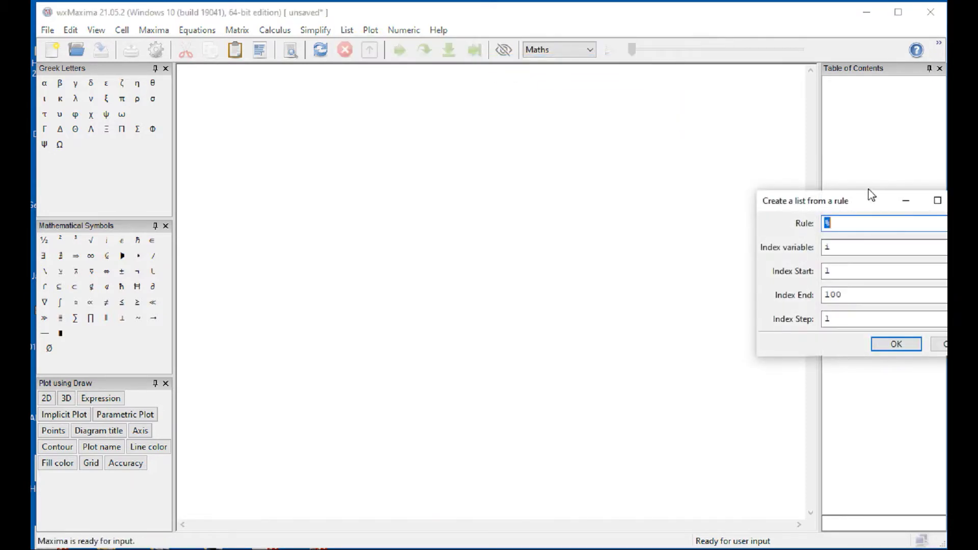
{"action": "left_click_drag", "start_coordinate": [872, 203], "coordinate": [302, 87]}
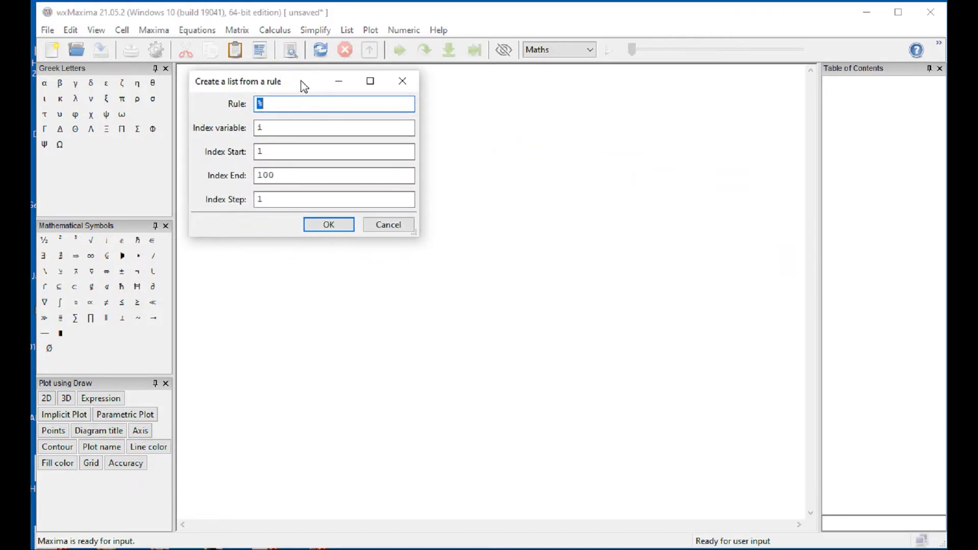
{"action": "type", "text": "0.125*i"}
{"action": "left_click", "coordinate": [271, 182]}
{"action": "key", "text": "BackSpace"}
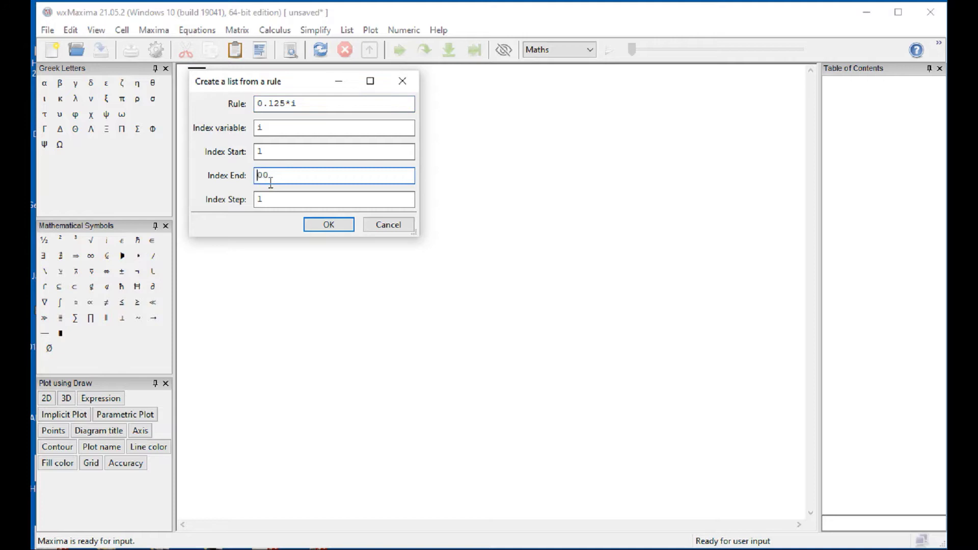
{"action": "type", "text": "2"}
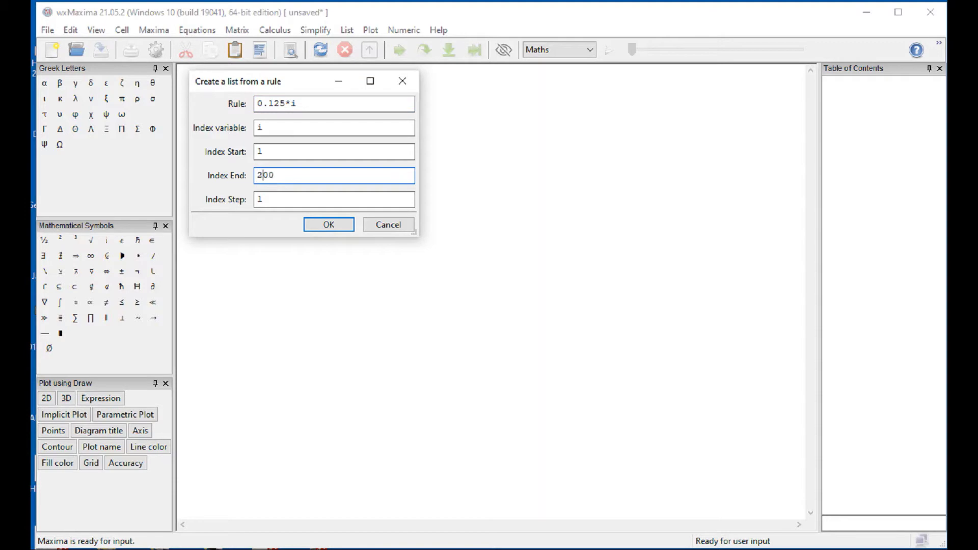
{"action": "left_click", "coordinate": [334, 225]}
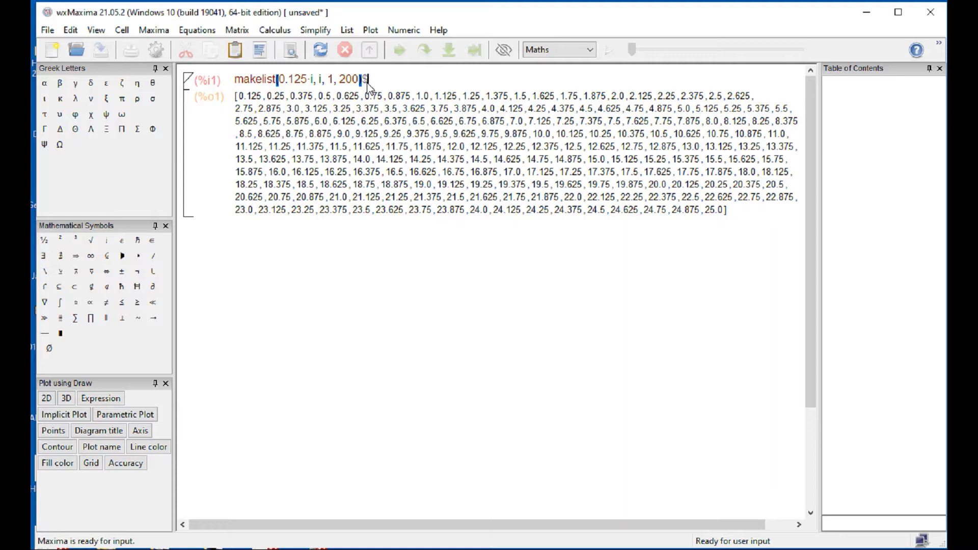
Re-run the makelist command ending in $ so its output is suppressed.
{"action": "key", "text": "shift+Return"}
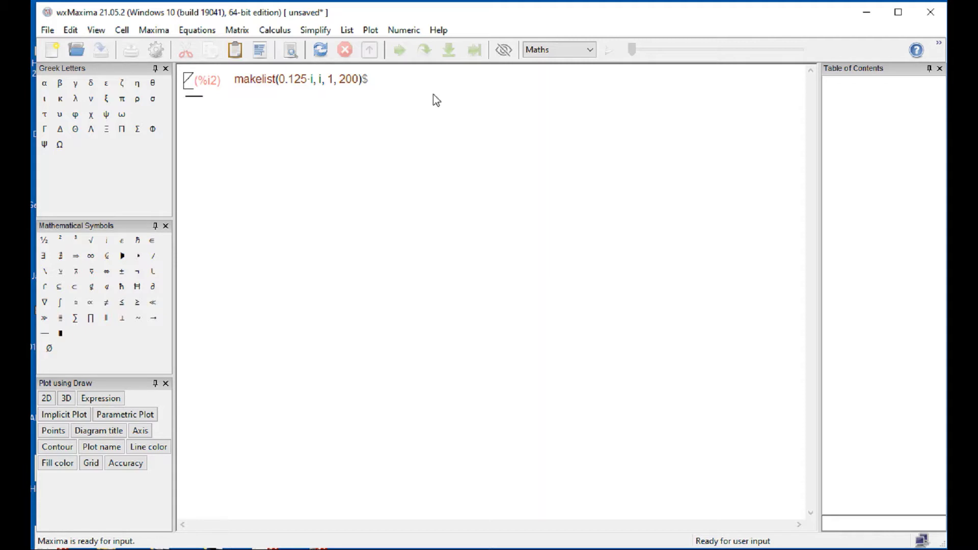
Define f(x):=3*sin(x)+2*sin(x/2) and evaluate it.
{"action": "type", "text": "f(x"}
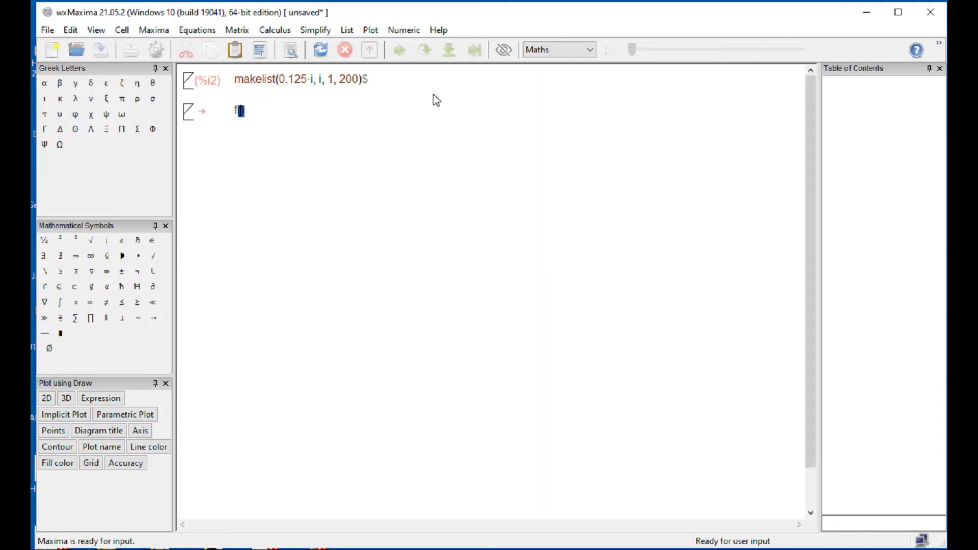
{"action": "type", "text": "):="}
{"action": "type", "text": " 2*x"}
{"action": "key", "text": "BackSpace"}
{"action": "key", "text": "BackSpace"}
{"action": "key", "text": "BackSpace"}
{"action": "type", "text": "3*sin(x"}
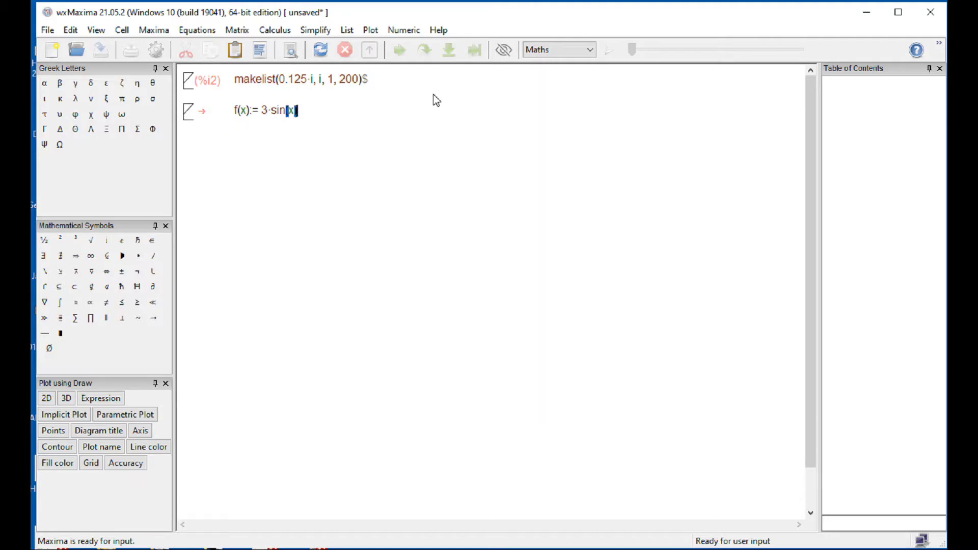
{"action": "type", "text": ")+2*sin(x/2"}
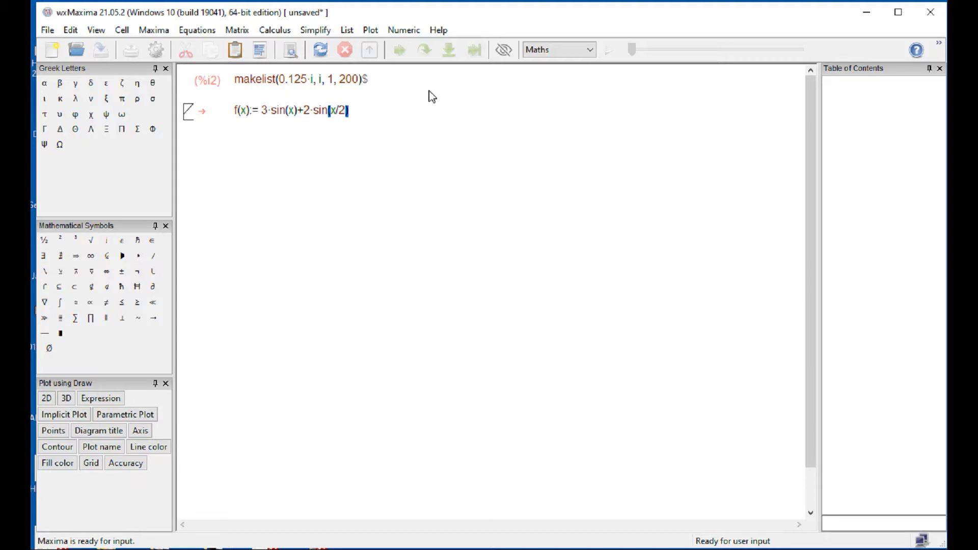
{"action": "key", "text": "shift+Return"}
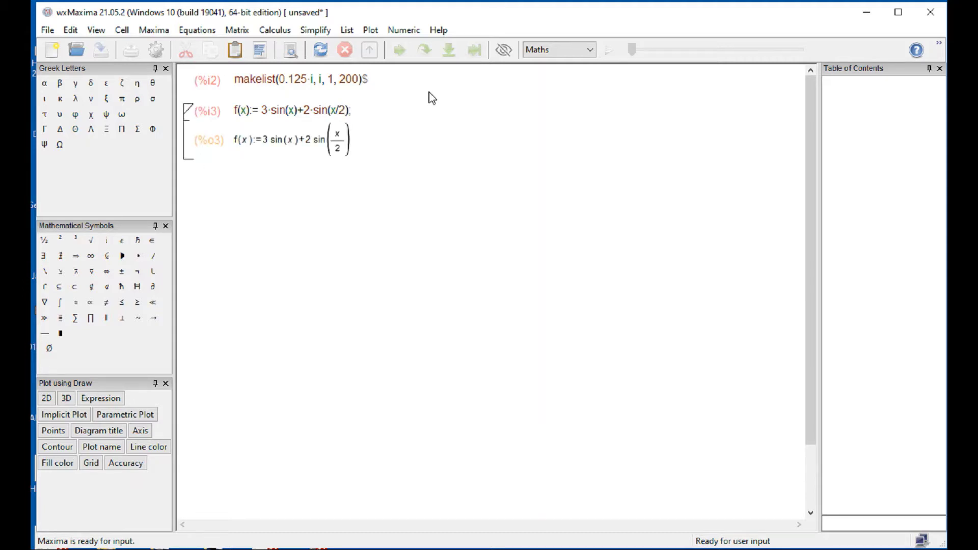
Evaluate L2 as f applied to L1.
{"action": "type", "text": "L2:f[L1]"}
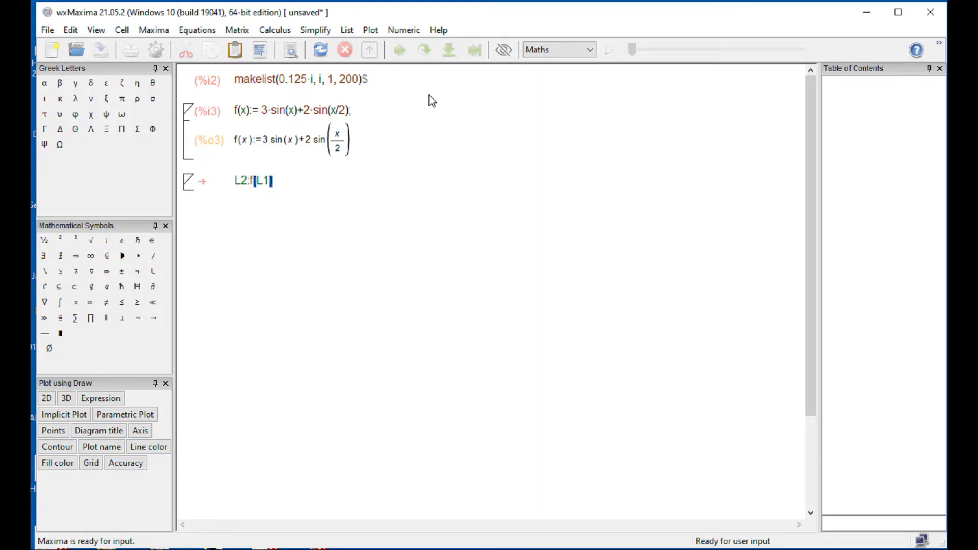
{"action": "key", "text": "shift+Return"}
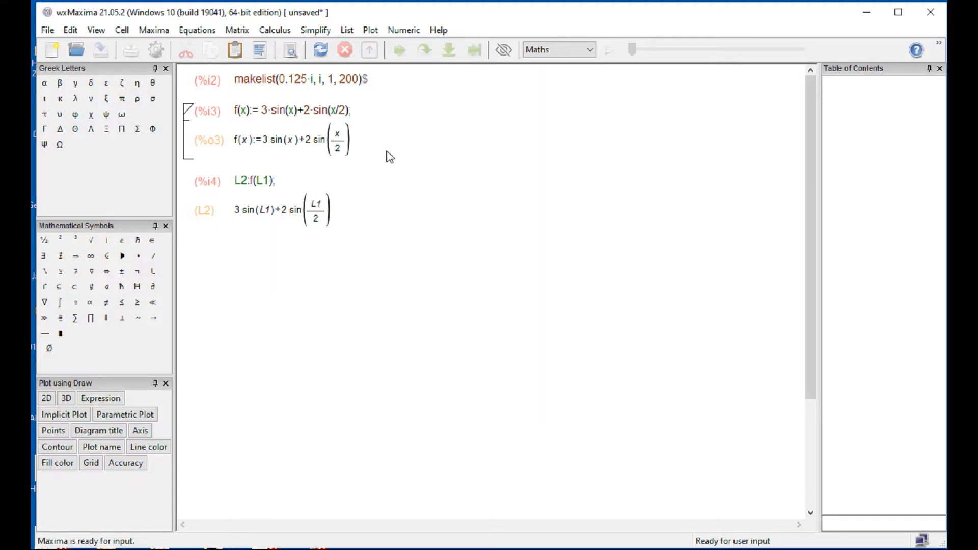
{"action": "left_click", "coordinate": [323, 79]}
Re-run makelist and store its result silently as L1:%$.
{"action": "key", "text": "shift+Return"}
{"action": "type", "text": "L1"}
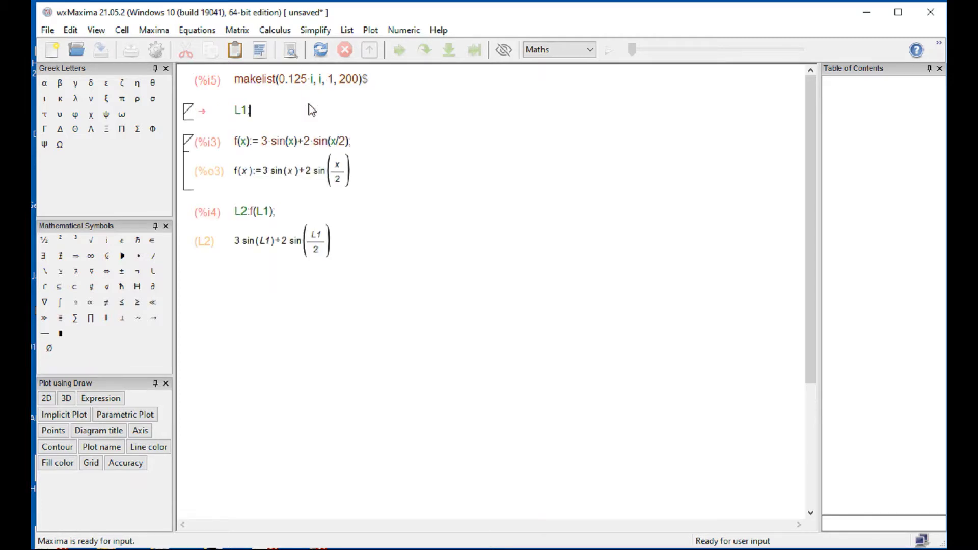
{"action": "type", "text": ":%"}
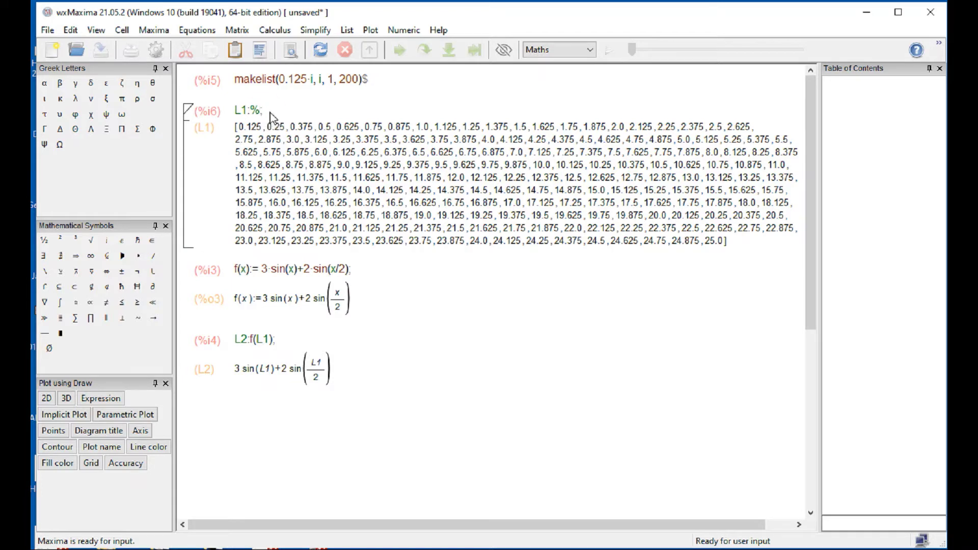
{"action": "type", "text": "$"}
{"action": "key", "text": "shift+Return"}
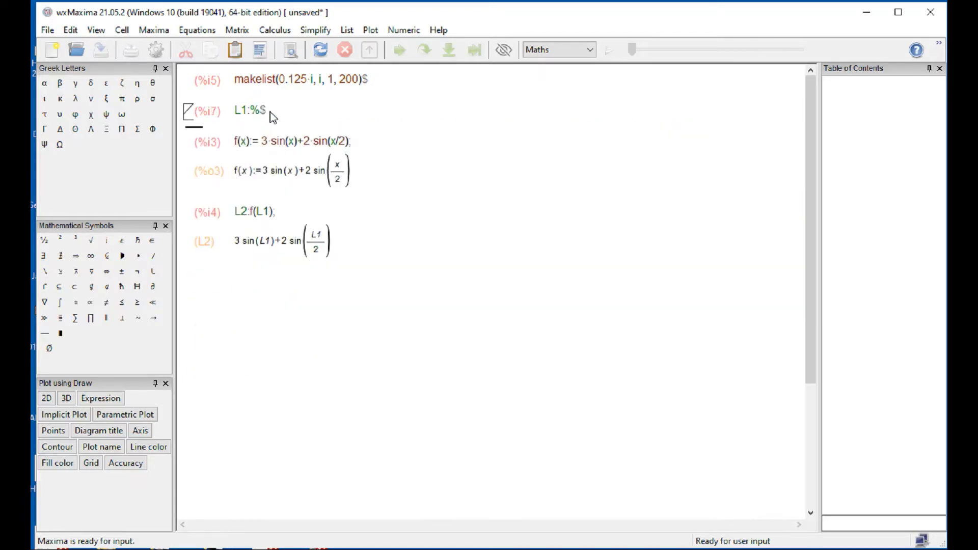
Re-evaluate f(x) and L2:f(L1), ending L2 with $ to hide its numeric list.
{"action": "left_click", "coordinate": [274, 140]}
{"action": "key", "text": "shift+Return"}
{"action": "left_click", "coordinate": [262, 212]}
{"action": "key", "text": "shift+Return"}
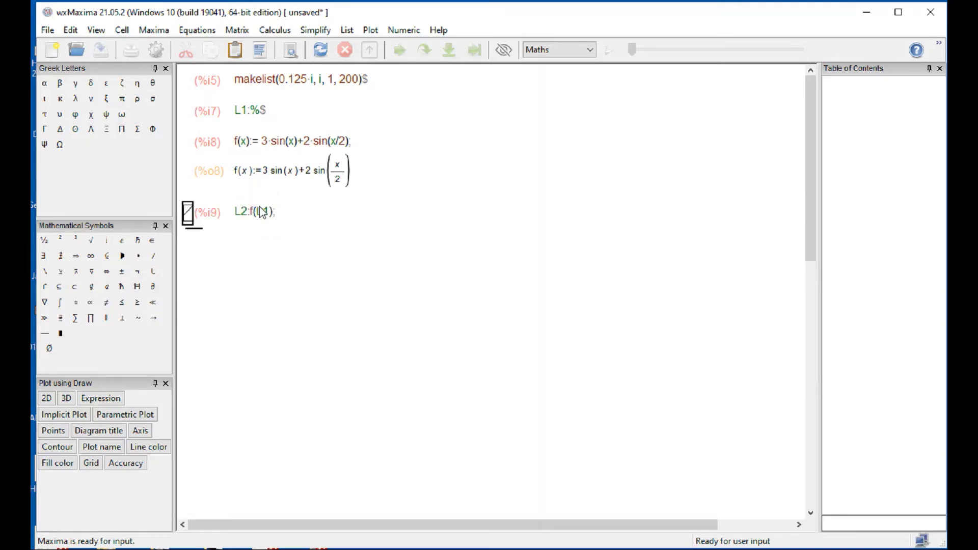
{"action": "scroll", "coordinate": [248, 194], "scroll_direction": "up", "scroll_amount": 4}
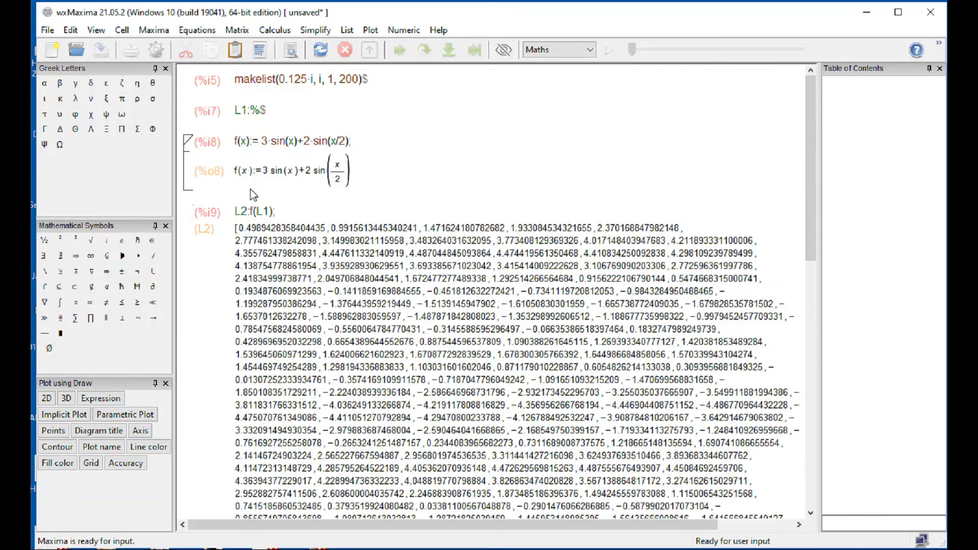
{"action": "left_click", "coordinate": [277, 213]}
{"action": "key", "text": "BackSpace"}
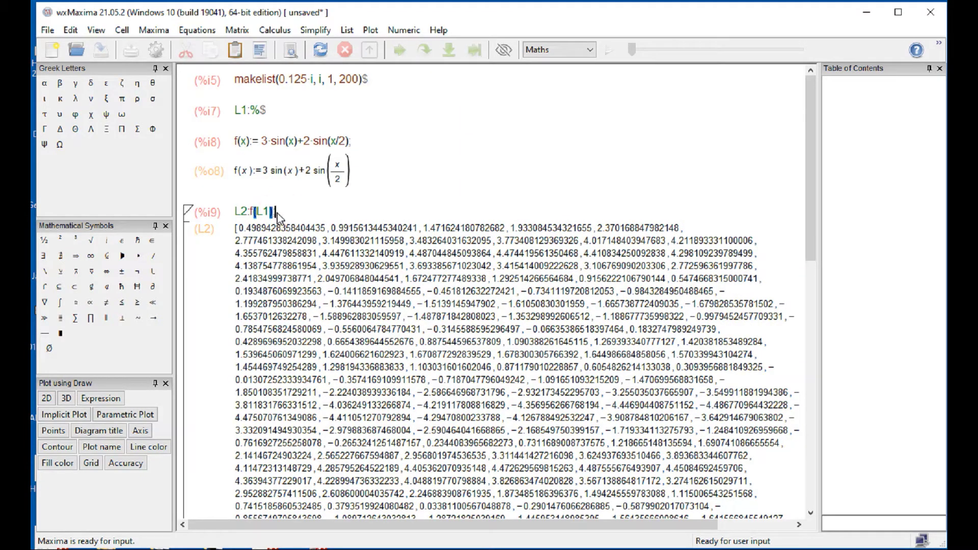
{"action": "type", "text": "$"}
{"action": "key", "text": "shift+Return"}
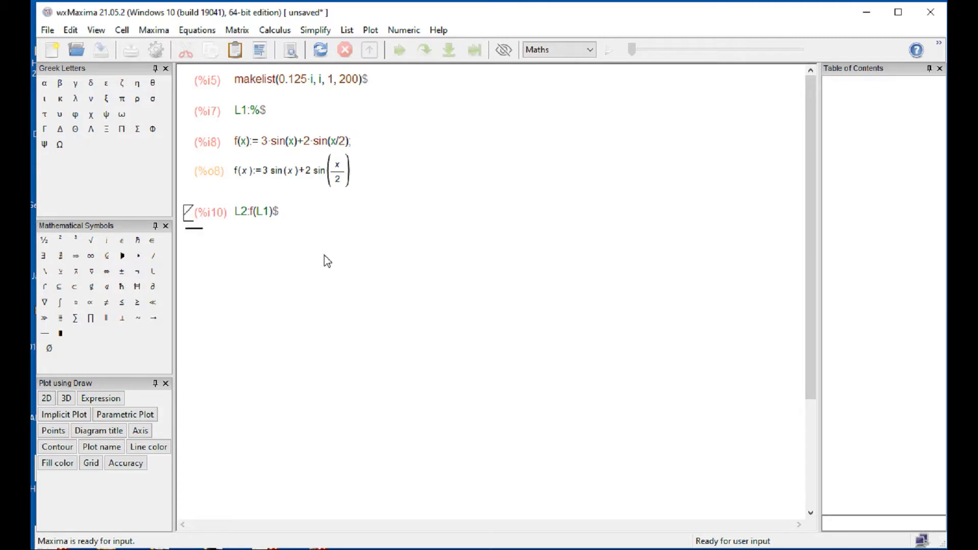
Evaluate L3:[L1,L2] and point out where its two inner lists begin.
{"action": "type", "text": "L3:[L1,"}
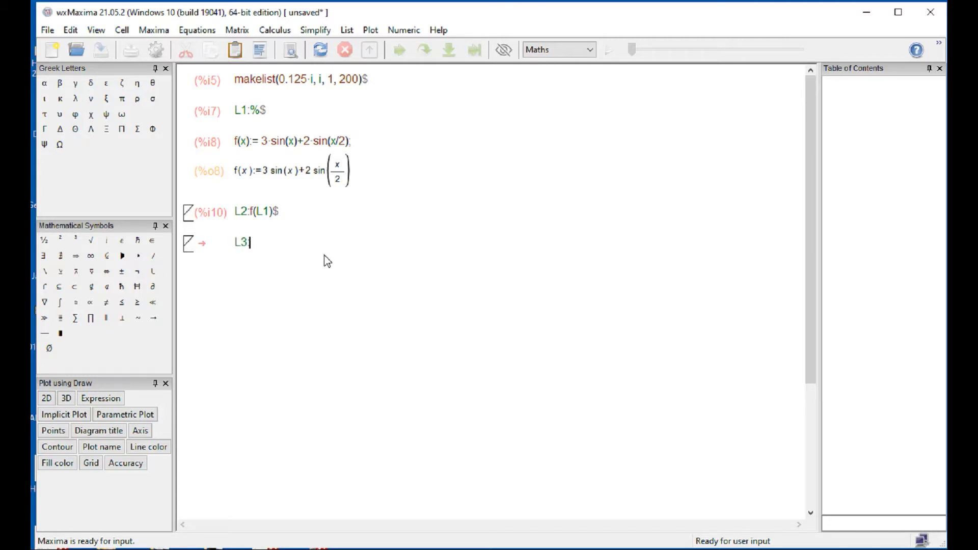
{"action": "type", "text": "L2"}
{"action": "key", "text": "shift+Return"}
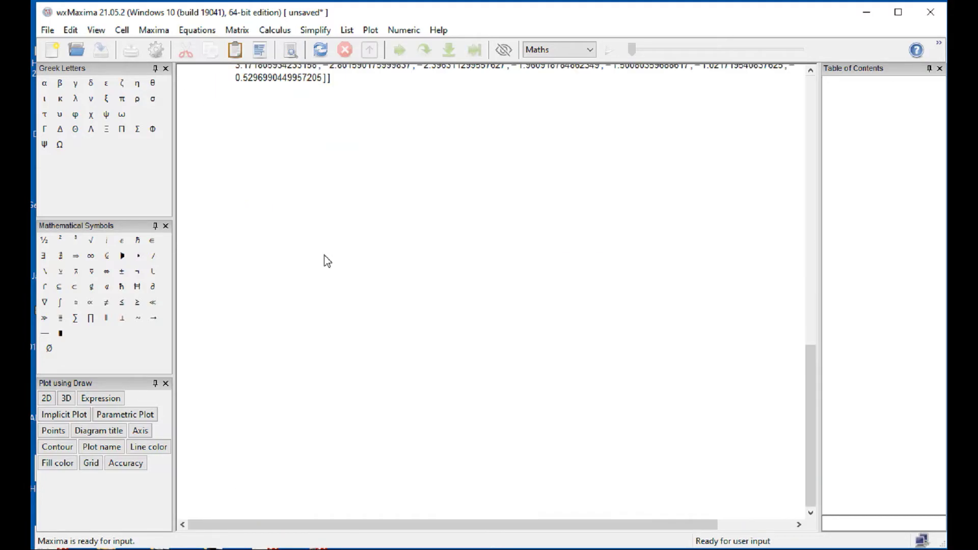
{"action": "scroll", "coordinate": [293, 239], "scroll_direction": "up", "scroll_amount": 10}
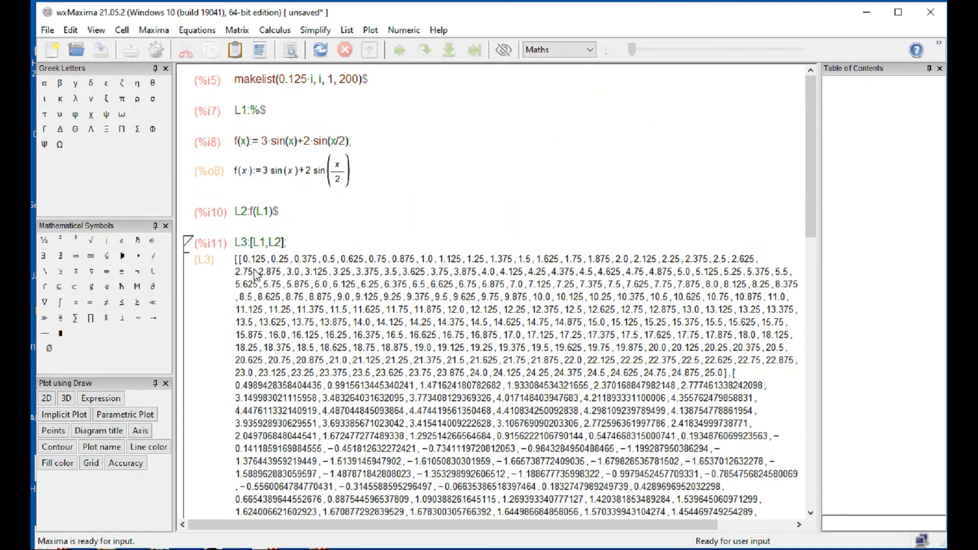
{"action": "left_click", "coordinate": [239, 260]}
{"action": "left_click", "coordinate": [735, 376]}
{"action": "scroll", "coordinate": [747, 400], "scroll_direction": "down", "scroll_amount": 5}
{"action": "scroll", "coordinate": [733, 400], "scroll_direction": "up", "scroll_amount": 5}
Replace the semicolon in L3:[L1,L2] with $ and re-run it silently.
{"action": "left_click", "coordinate": [303, 247]}
{"action": "key", "text": "BackSpace"}
{"action": "type", "text": "$"}
{"action": "key", "text": "shift+Return"}
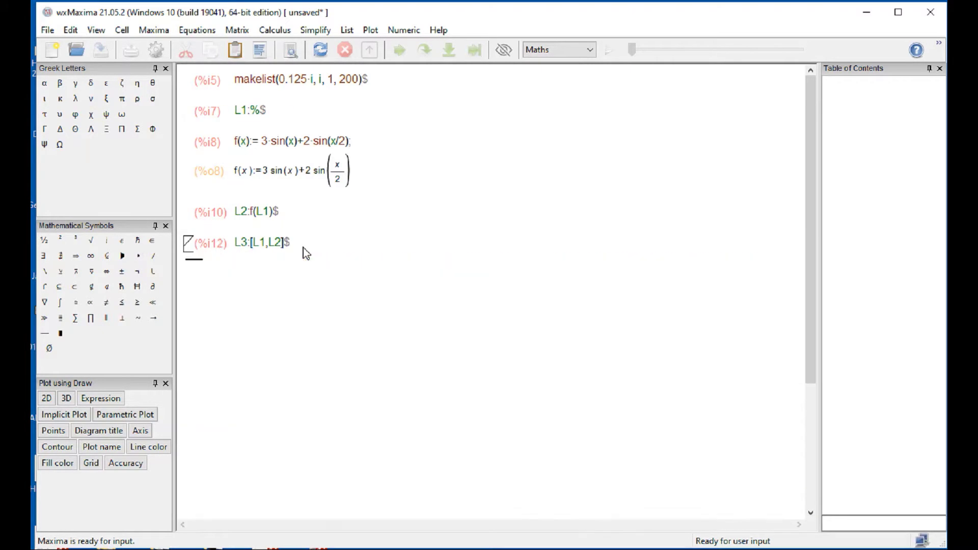
{"action": "left_click", "coordinate": [286, 277]}
Insert apply('matrix,L3) via Nested list to Matrix and evaluate it.
{"action": "left_click", "coordinate": [344, 31]}
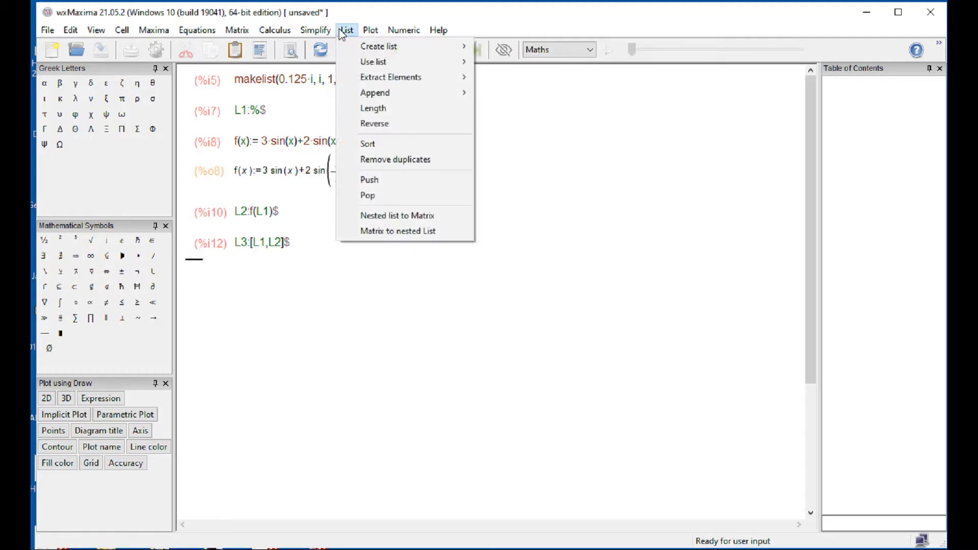
{"action": "left_click", "coordinate": [425, 218]}
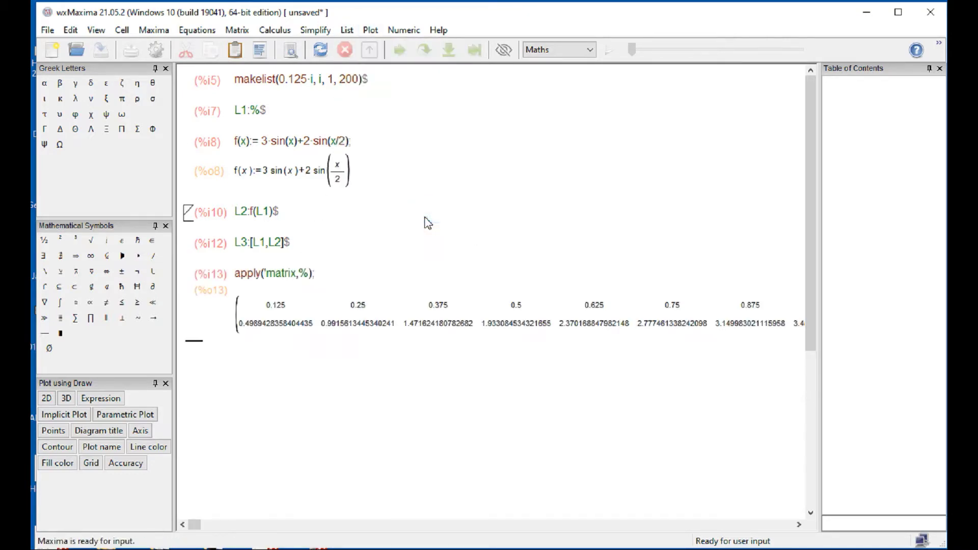
{"action": "left_click", "coordinate": [311, 275]}
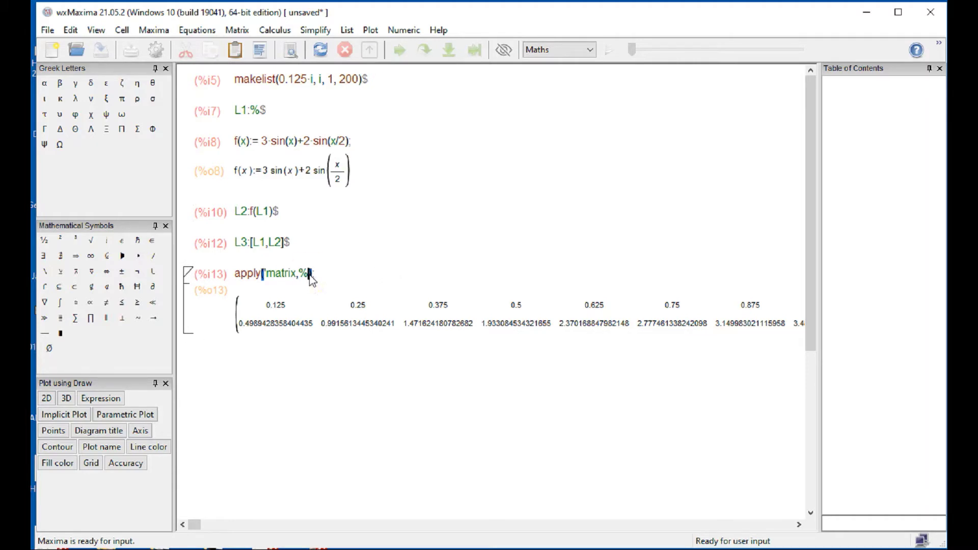
{"action": "key", "text": "BackSpace"}
{"action": "key", "text": "BackSpace"}
{"action": "type", "text": "L3"}
{"action": "key", "text": "BackSpace"}
{"action": "key", "text": "BackSpace"}
{"action": "type", "text": ",L3"}
{"action": "key", "text": "shift+Return"}
End the apply('matrix,L3) cell with $ and re-evaluate it without output.
{"action": "left_click", "coordinate": [715, 527]}
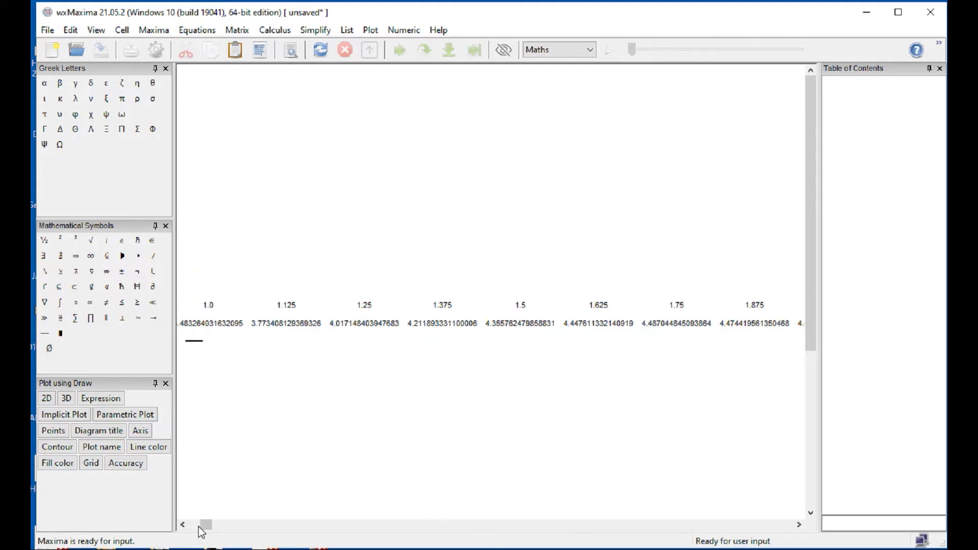
{"action": "left_click_drag", "start_coordinate": [202, 526], "coordinate": [195, 527]}
{"action": "left_click", "coordinate": [328, 284]}
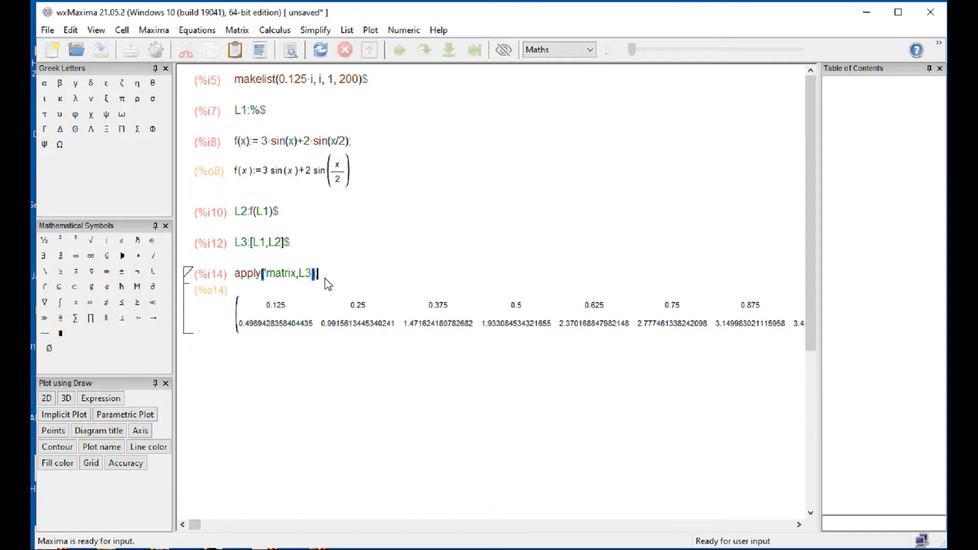
{"action": "type", "text": "$"}
{"action": "key", "text": "shift+Return"}
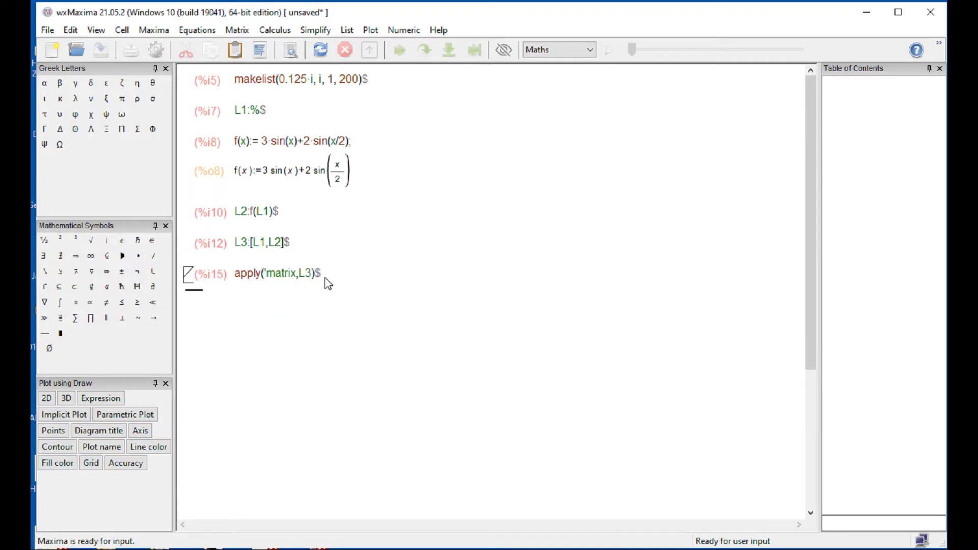
Enter M1:%; to display the matrix and re-evaluate the apply('matrix,L3) cell.
{"action": "type", "text": "M1"}
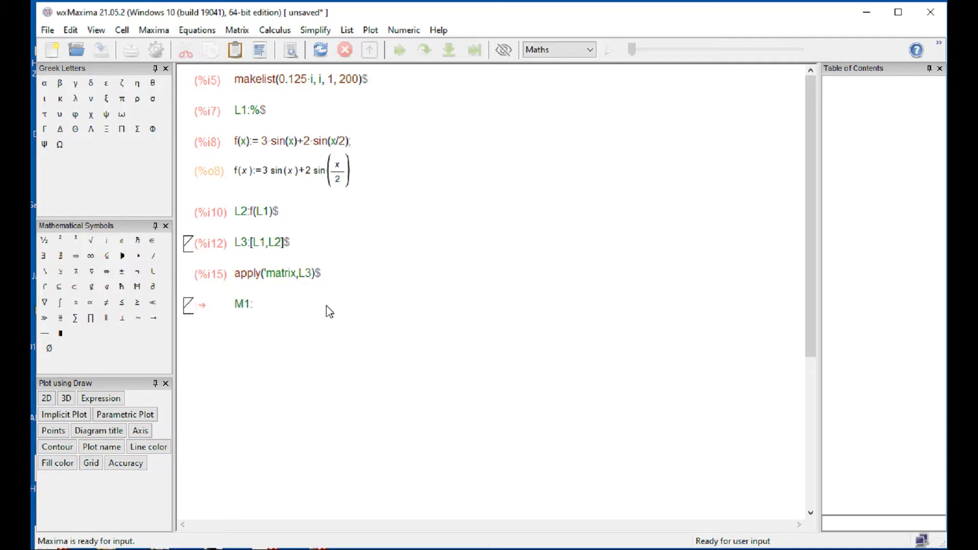
{"action": "type", "text": ":%;"}
{"action": "key", "text": "Return"}
{"action": "key", "text": "BackSpace"}
{"action": "type", "text": ";"}
{"action": "key", "text": "shift+Return"}
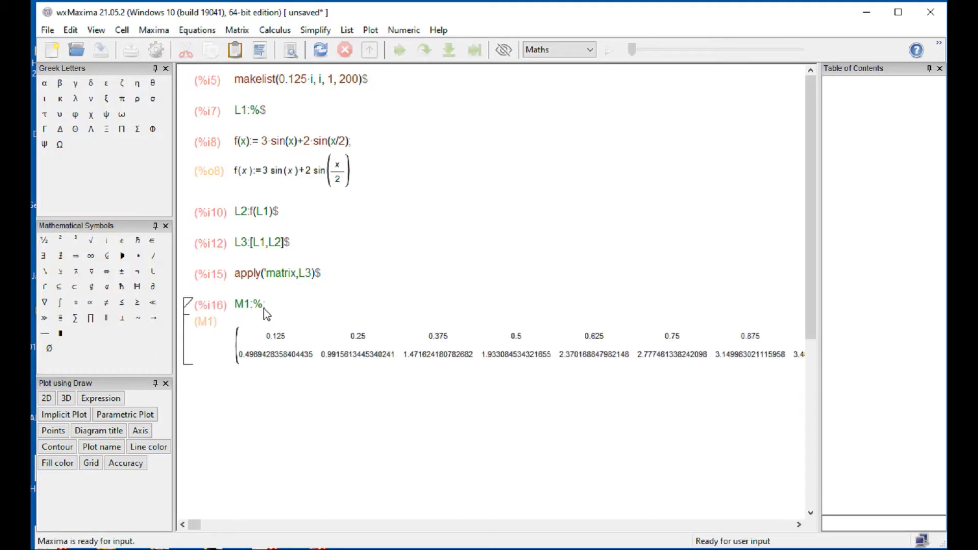
{"action": "left_click", "coordinate": [288, 275]}
{"action": "key", "text": "shift+Return"}
Change M1 to transpose(%), then end it with $ to hide the matrix.
{"action": "left_click", "coordinate": [262, 305]}
{"action": "key", "text": "BackSpace"}
{"action": "type", "text": "transpose(%"}
{"action": "key", "text": "shift+Return"}
{"action": "scroll", "coordinate": [374, 312], "scroll_direction": "up", "scroll_amount": 10}
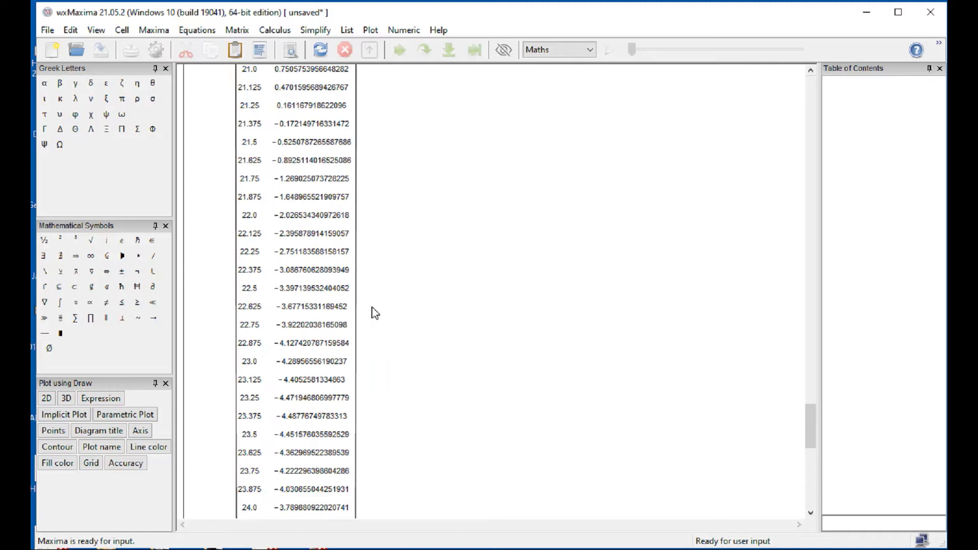
{"action": "scroll", "coordinate": [374, 312], "scroll_direction": "up", "scroll_amount": 20}
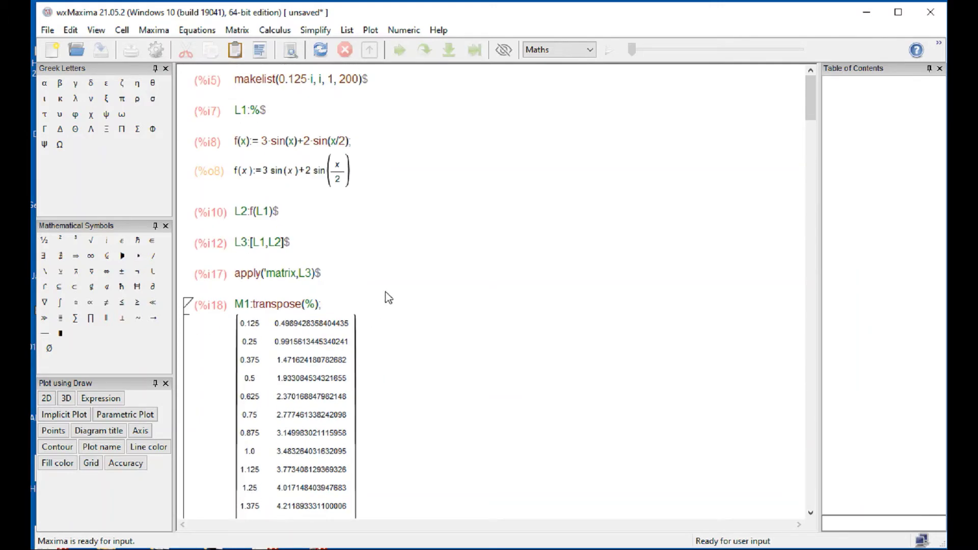
{"action": "left_click", "coordinate": [328, 306]}
{"action": "type", "text": "$"}
{"action": "key", "text": "shift+Return"}
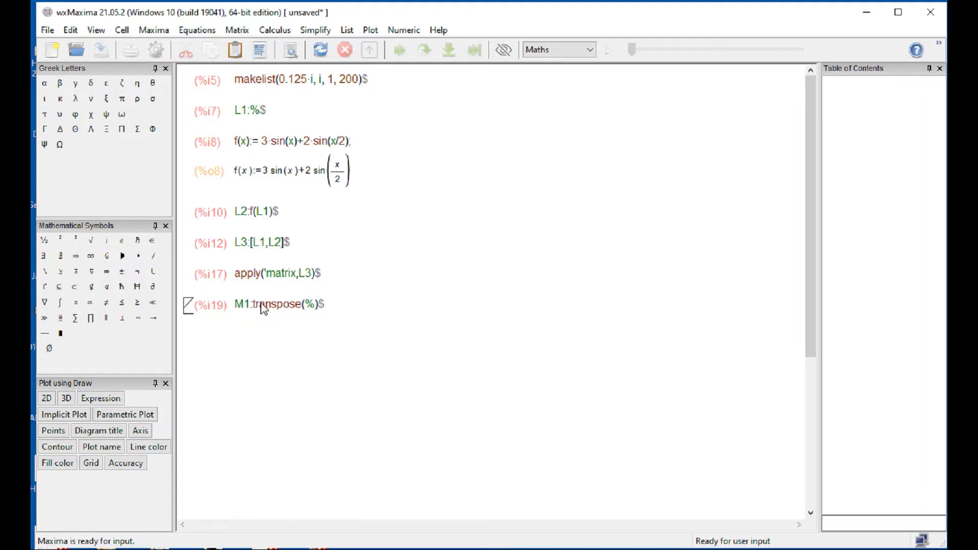
Move the M1:transpose(%)$ line after apply('matrix,L3)$ and evaluate the combined cell.
{"action": "left_click_drag", "start_coordinate": [235, 305], "coordinate": [308, 312]}
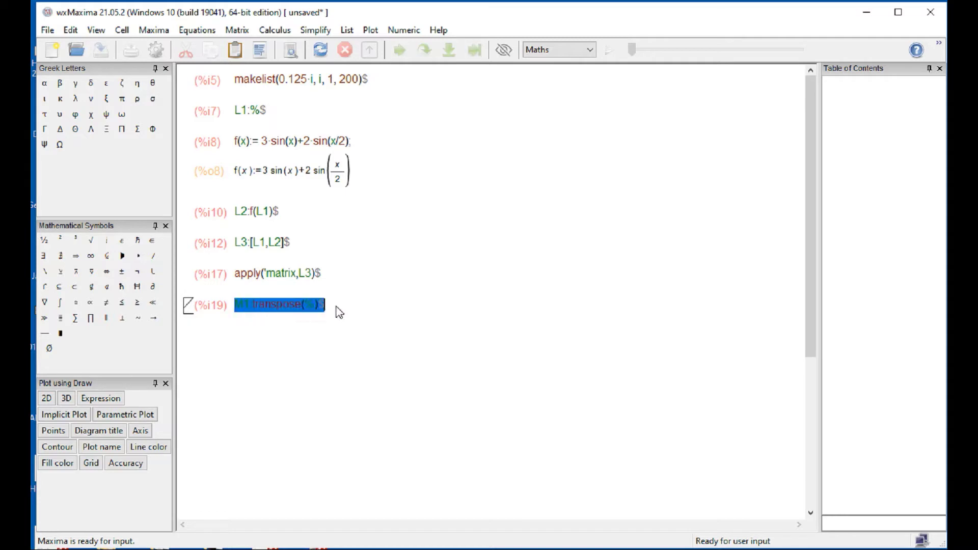
{"action": "key", "text": "Delete"}
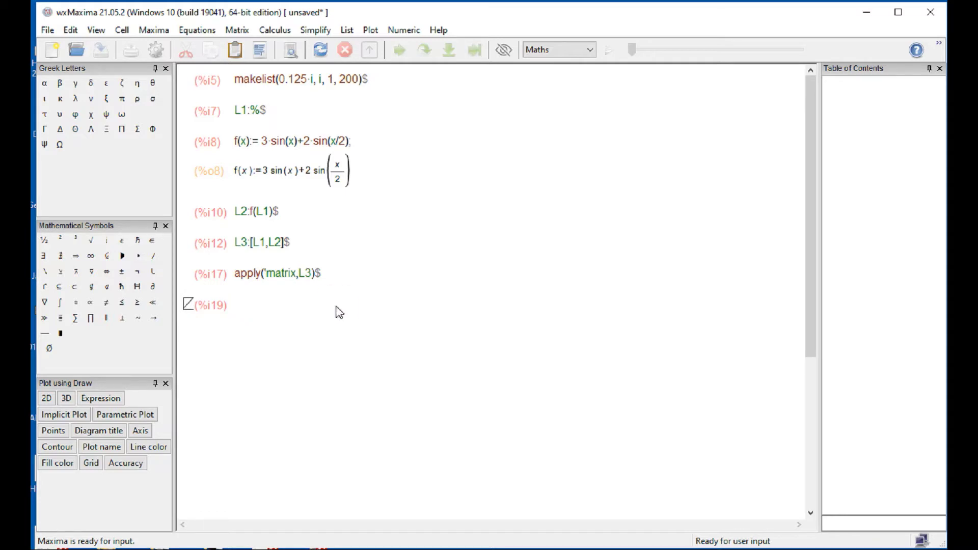
{"action": "left_click", "coordinate": [314, 276]}
{"action": "type", "text": "M1:transpose(%)$"}
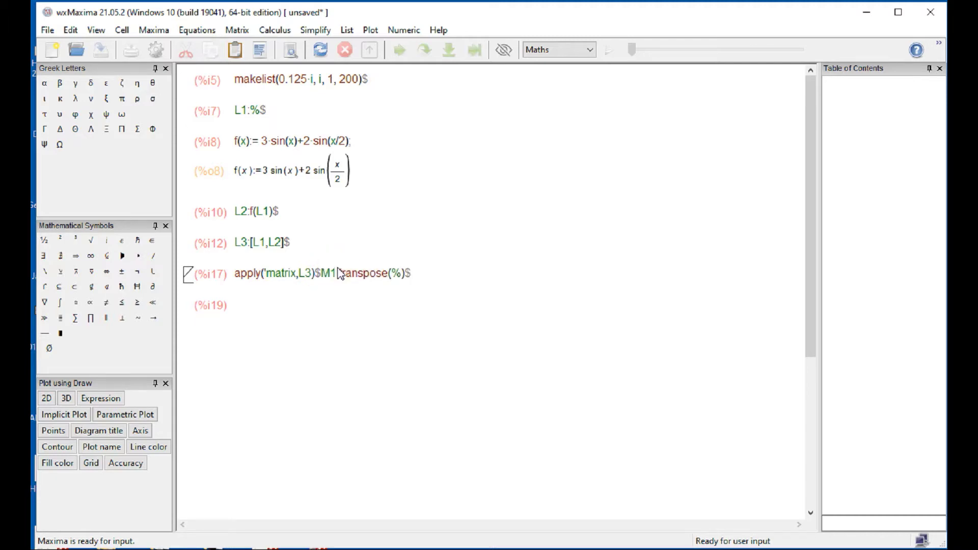
{"action": "key", "text": "shift+Return"}
Insert a static wxdraw2d 2D scene template and place the caret after wxdraw2d(.
{"action": "left_click", "coordinate": [47, 399]}
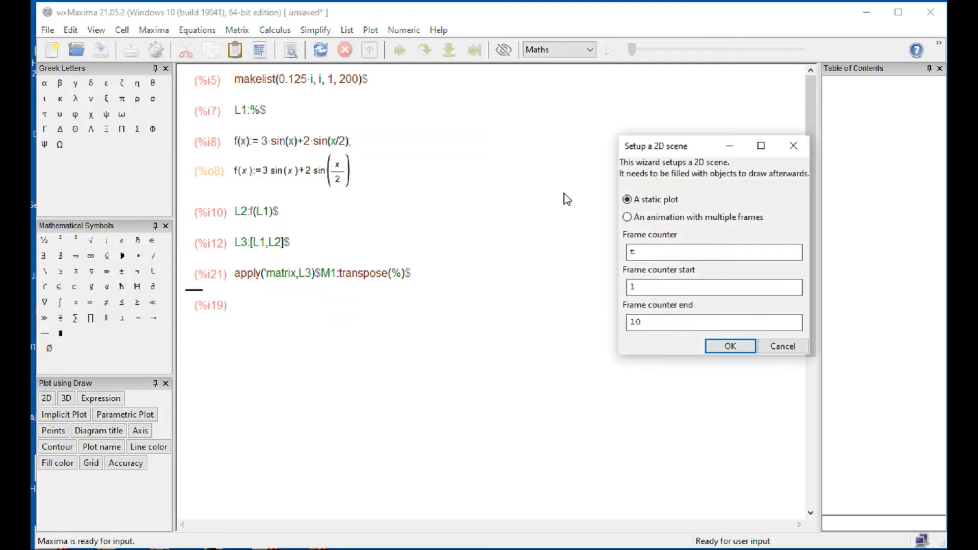
{"action": "left_click", "coordinate": [730, 346]}
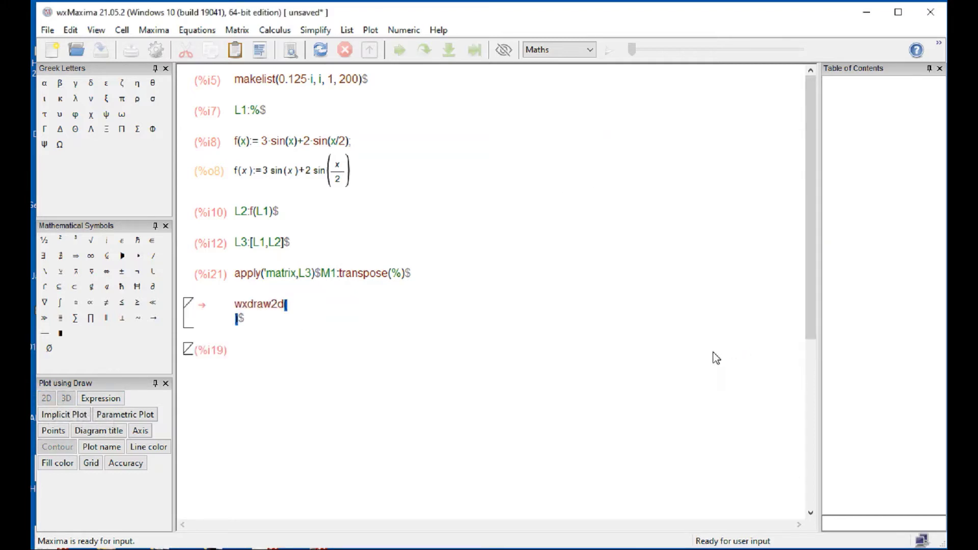
{"action": "left_click", "coordinate": [259, 323]}
{"action": "key", "text": "Return"}
{"action": "key", "text": "Return"}
{"action": "key", "text": "Return"}
{"action": "key", "text": "Return"}
{"action": "key", "text": "Return"}
{"action": "key", "text": "Return"}
{"action": "key", "text": "Return"}
{"action": "key", "text": "Return"}
{"action": "key", "text": "Return"}
{"action": "key", "text": "Return"}
{"action": "key", "text": "Return"}
{"action": "key", "text": "Return"}
{"action": "key", "text": "Return"}
{"action": "key", "text": "Return"}
{"action": "key", "text": "Return"}
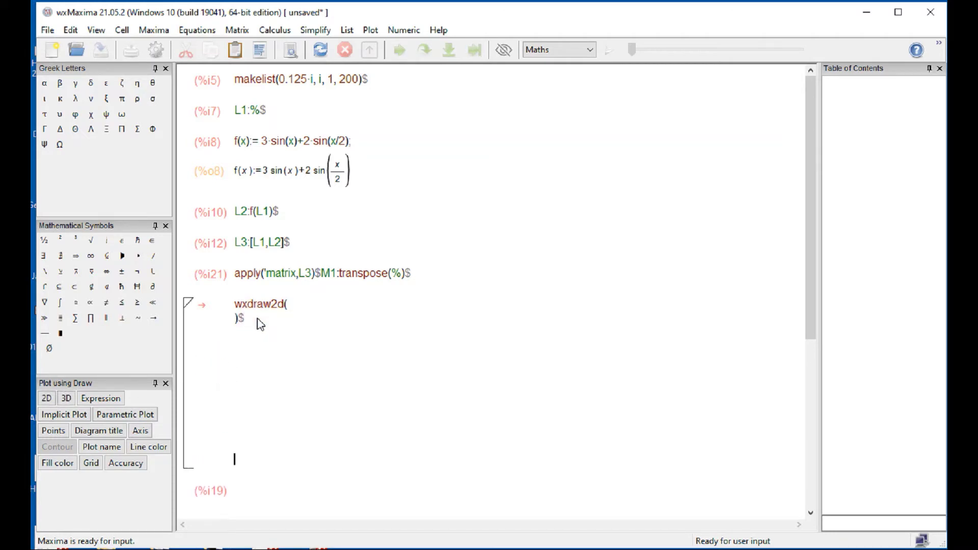
{"action": "key", "text": "Return"}
{"action": "key", "text": "Return"}
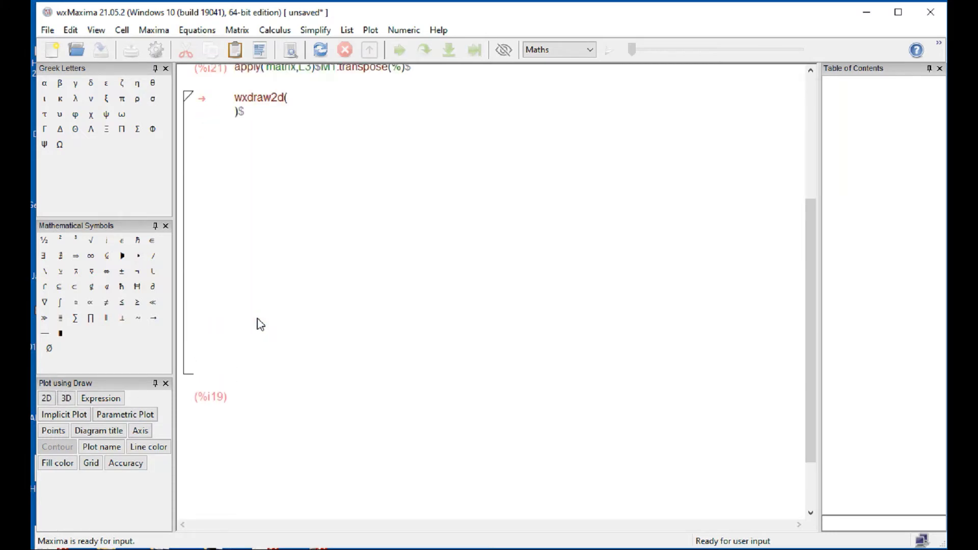
{"action": "key", "text": "BackSpace"}
{"action": "key", "text": "BackSpace"}
{"action": "key", "text": "BackSpace"}
{"action": "key", "text": "BackSpace"}
{"action": "key", "text": "BackSpace"}
{"action": "key", "text": "BackSpace"}
{"action": "key", "text": "BackSpace"}
{"action": "key", "text": "BackSpace"}
{"action": "key", "text": "BackSpace"}
{"action": "key", "text": "BackSpace"}
{"action": "key", "text": "BackSpace"}
{"action": "key", "text": "BackSpace"}
{"action": "key", "text": "BackSpace"}
{"action": "key", "text": "BackSpace"}
{"action": "key", "text": "BackSpace"}
{"action": "key", "text": "BackSpace"}
{"action": "key", "text": "BackSpace"}
{"action": "left_click", "coordinate": [304, 304]}
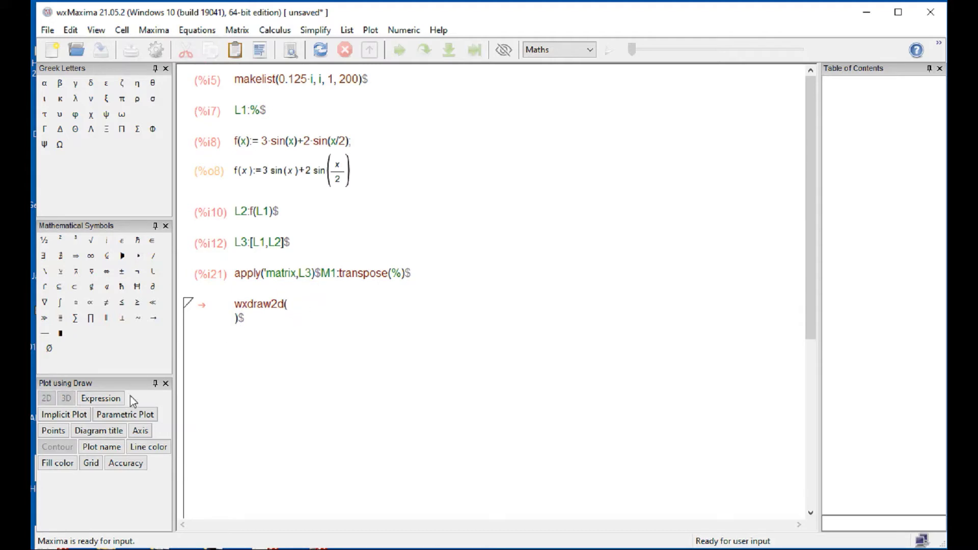
Add points from M1 in matrix format, connected, with point type 7.
{"action": "left_click", "coordinate": [54, 431]}
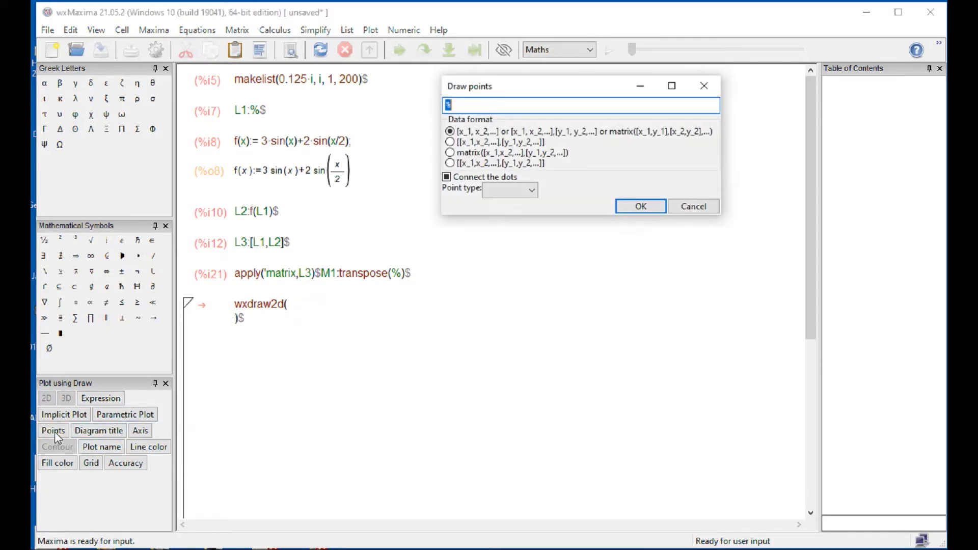
{"action": "left_click", "coordinate": [452, 153]}
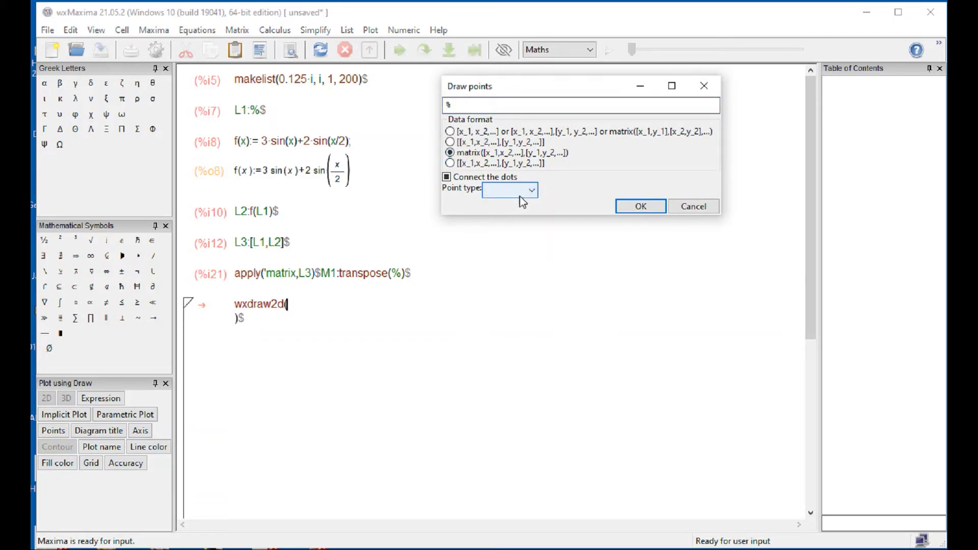
{"action": "left_click", "coordinate": [479, 108]}
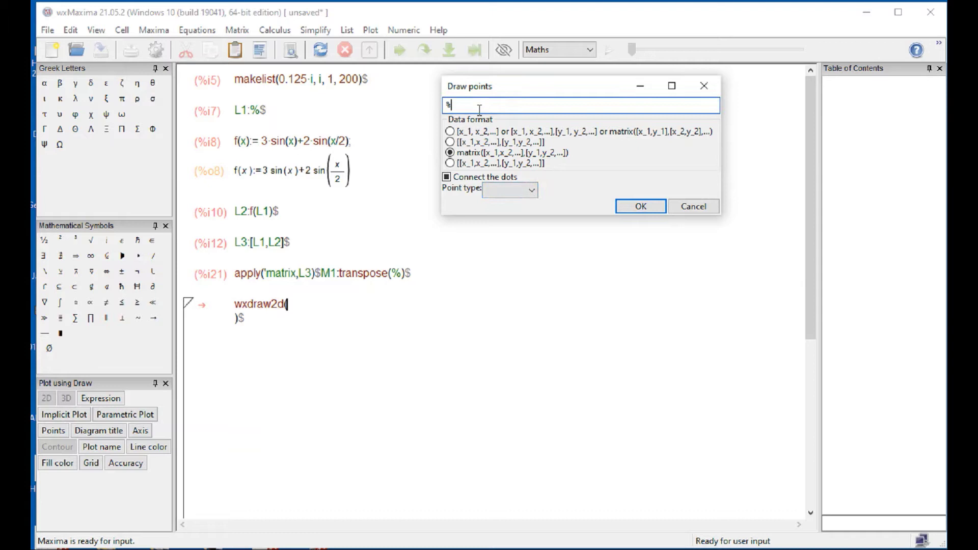
{"action": "key", "text": "BackSpace"}
{"action": "type", "text": "M1"}
{"action": "left_click", "coordinate": [447, 177]}
{"action": "left_click", "coordinate": [447, 177]}
{"action": "left_click", "coordinate": [527, 193]}
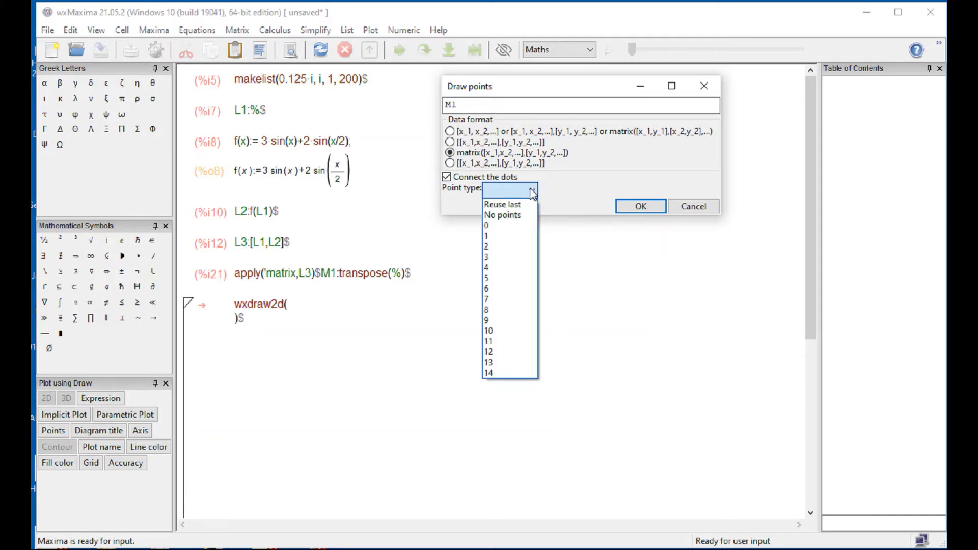
{"action": "left_click", "coordinate": [488, 298]}
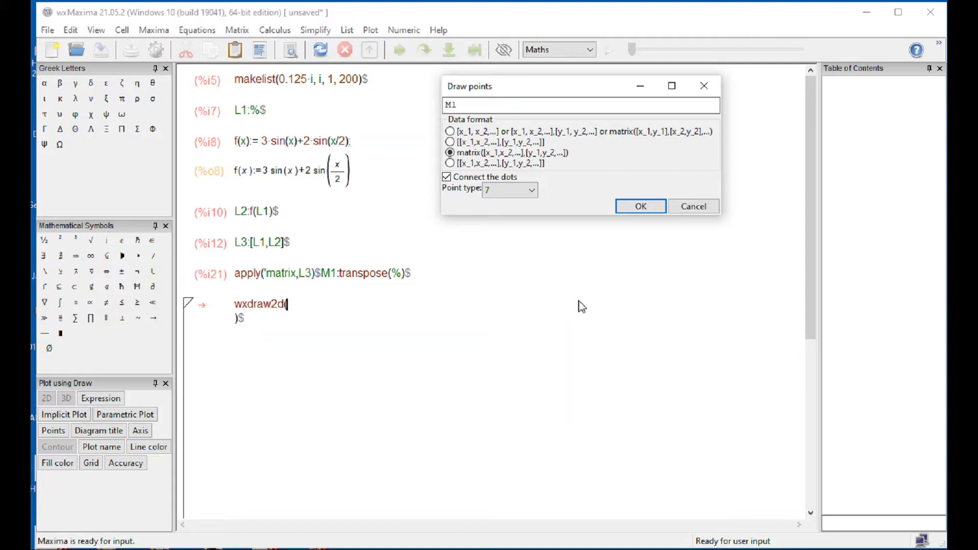
{"action": "left_click", "coordinate": [635, 208]}
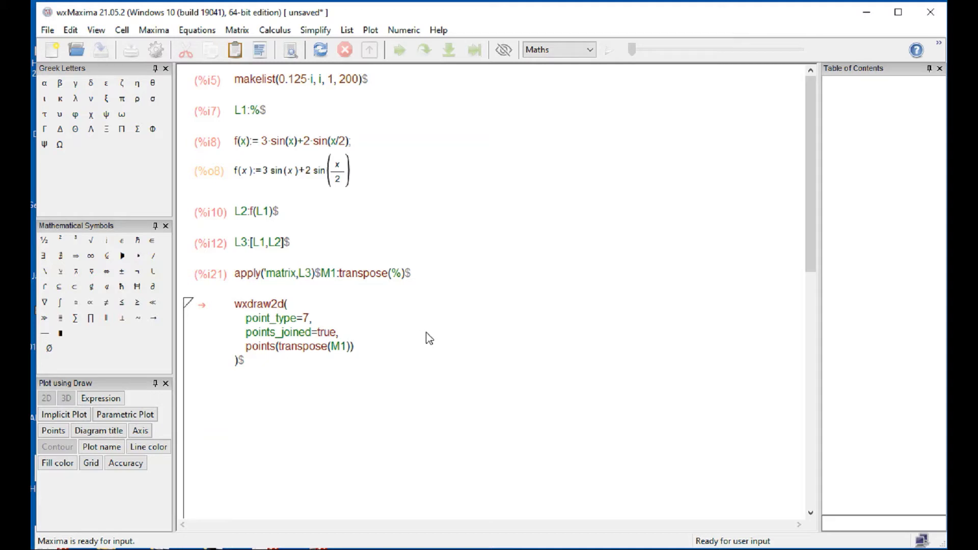
Title the plot 'Graph by points with a matriz'.
{"action": "left_click", "coordinate": [96, 432]}
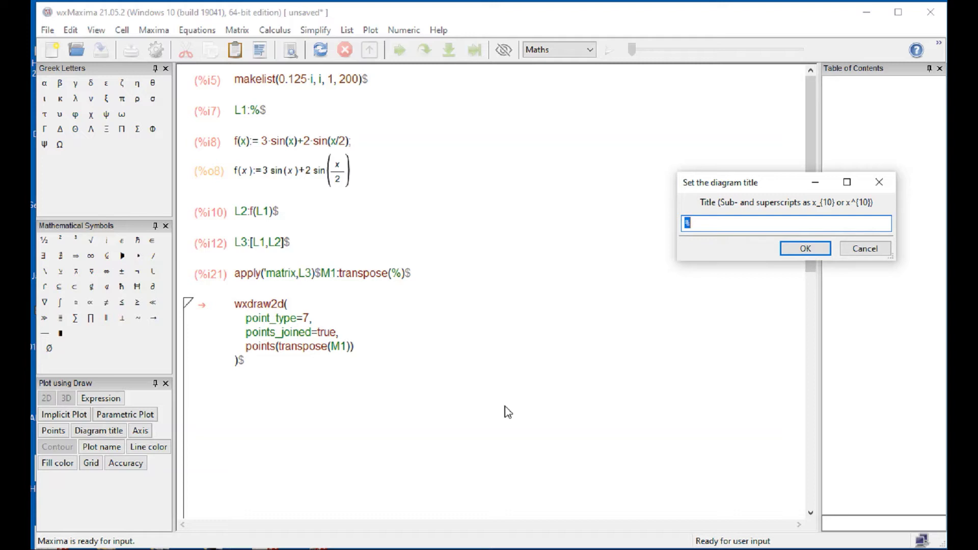
{"action": "type", "text": "Gra"}
{"action": "key", "text": "BackSpace"}
{"action": "type", "text": "raph by point"}
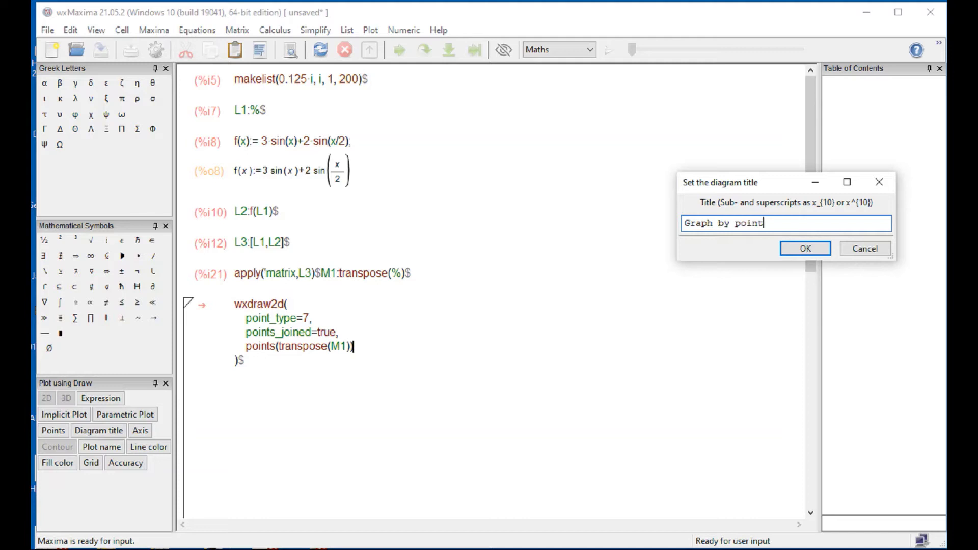
{"action": "type", "text": "s with a matriz"}
{"action": "left_click", "coordinate": [814, 253]}
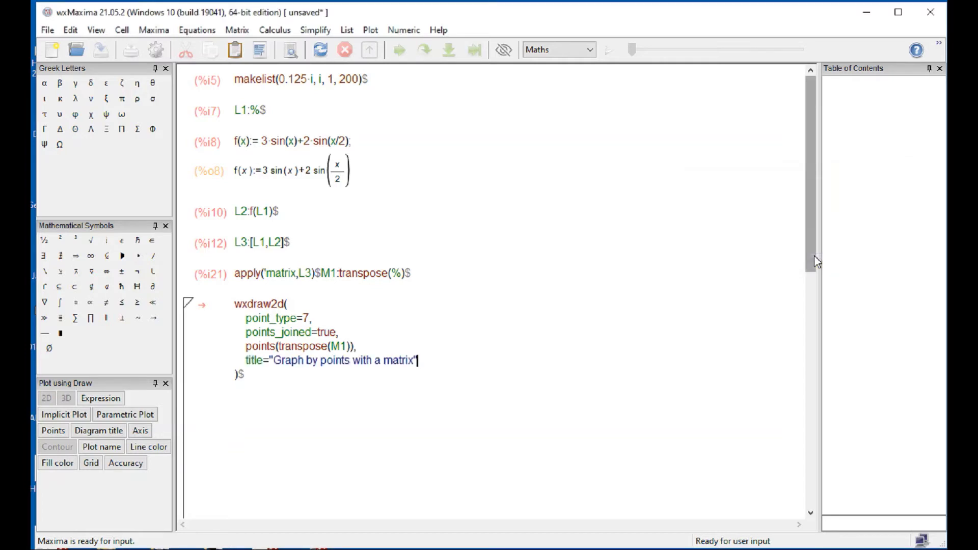
Label axes x (mm) and y (mm), with x range -1 to 26 and y range -5 to 5.
{"action": "left_click", "coordinate": [145, 432]}
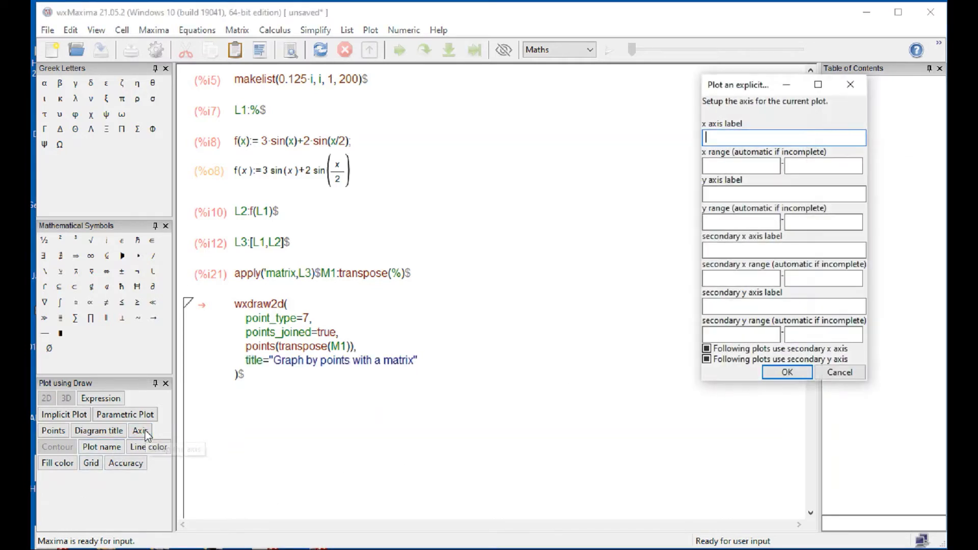
{"action": "type", "text": "x (mm)"}
{"action": "left_click", "coordinate": [712, 199]}
{"action": "type", "text": "y (mm)"}
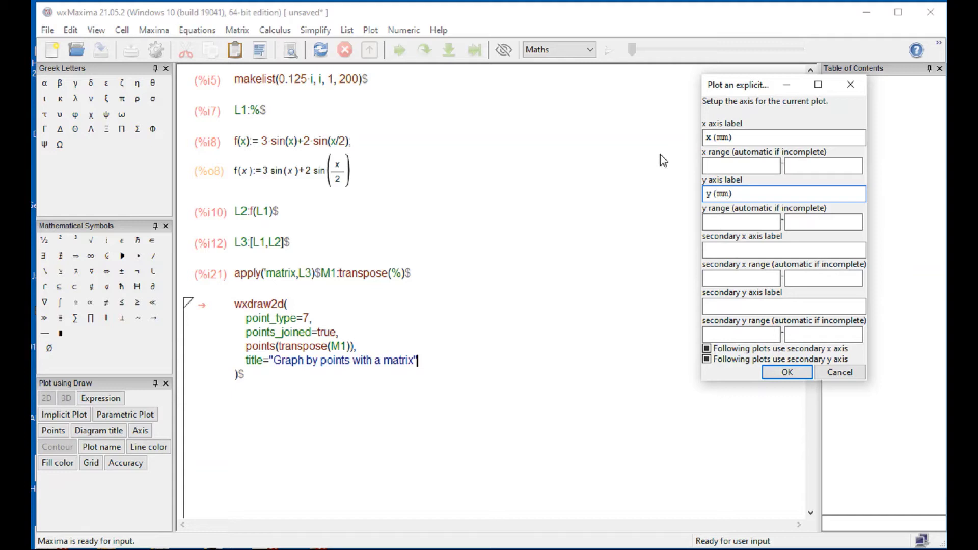
{"action": "left_click", "coordinate": [729, 168]}
{"action": "type", "text": "-1"}
{"action": "left_click", "coordinate": [856, 172]}
{"action": "type", "text": "26"}
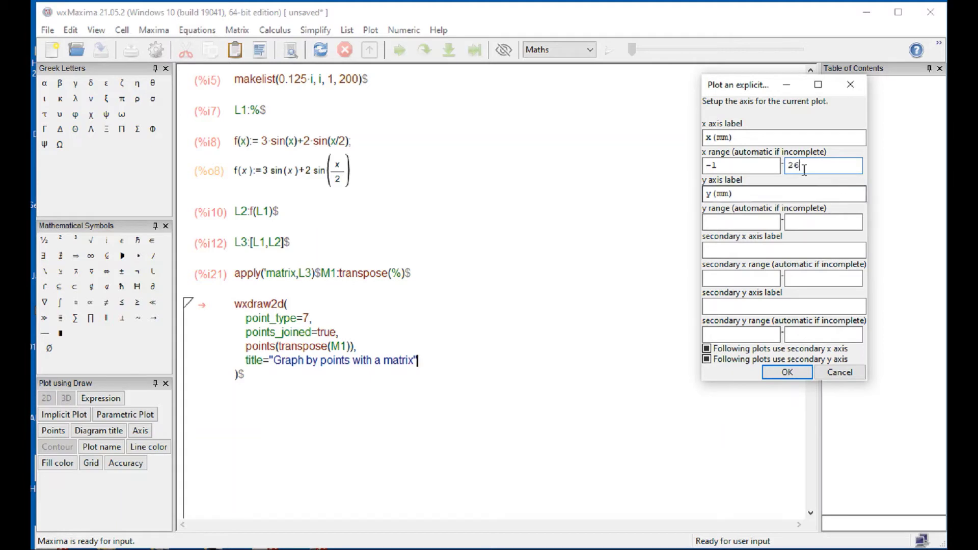
{"action": "left_click", "coordinate": [751, 224]}
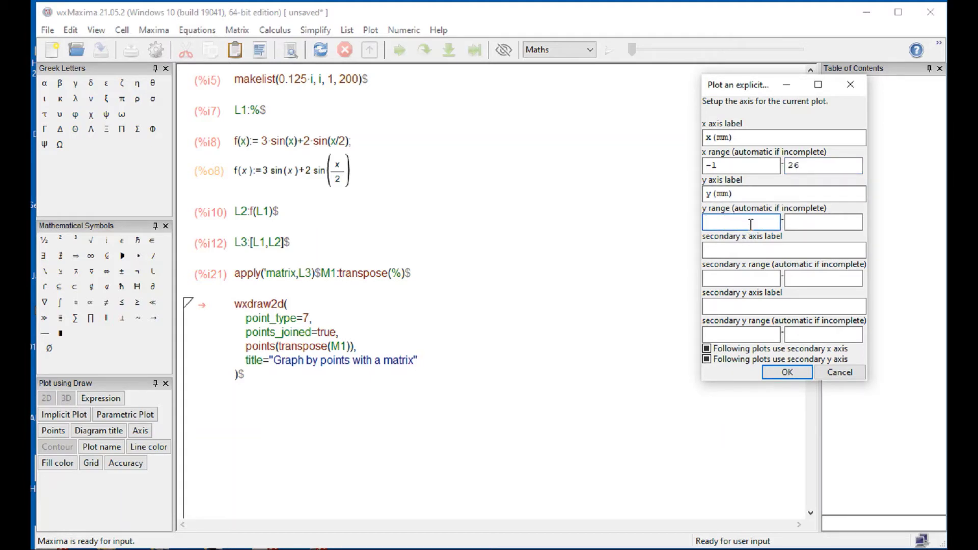
{"action": "type", "text": "-5"}
{"action": "left_click", "coordinate": [803, 230]}
{"action": "type", "text": "5"}
{"action": "left_click", "coordinate": [787, 372]}
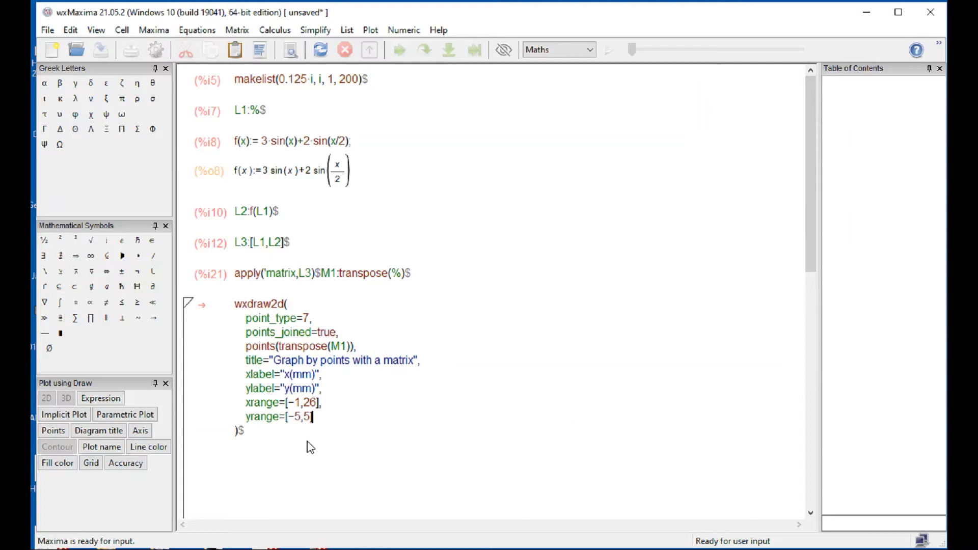
Add a 1 by 1 grid and evaluate the plot cell.
{"action": "left_click", "coordinate": [86, 463]}
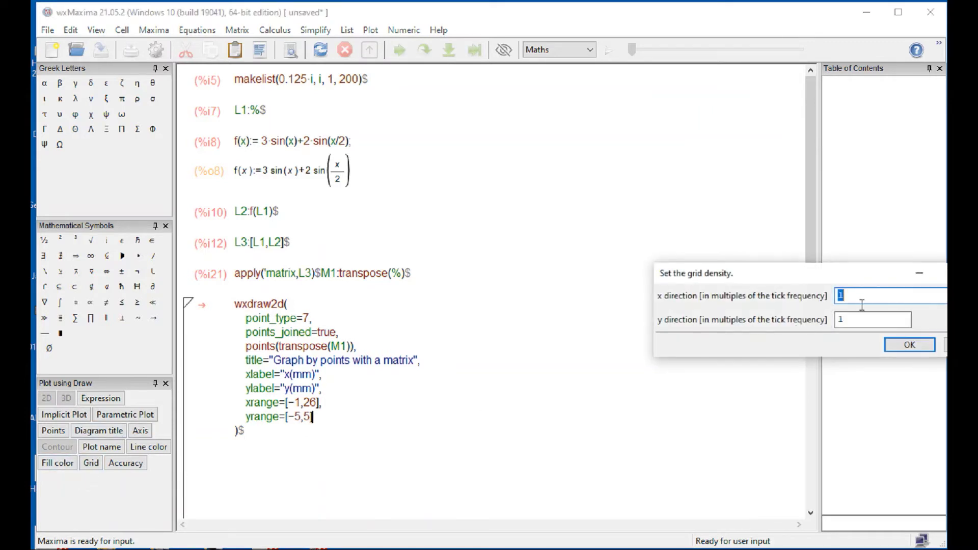
{"action": "left_click", "coordinate": [910, 346]}
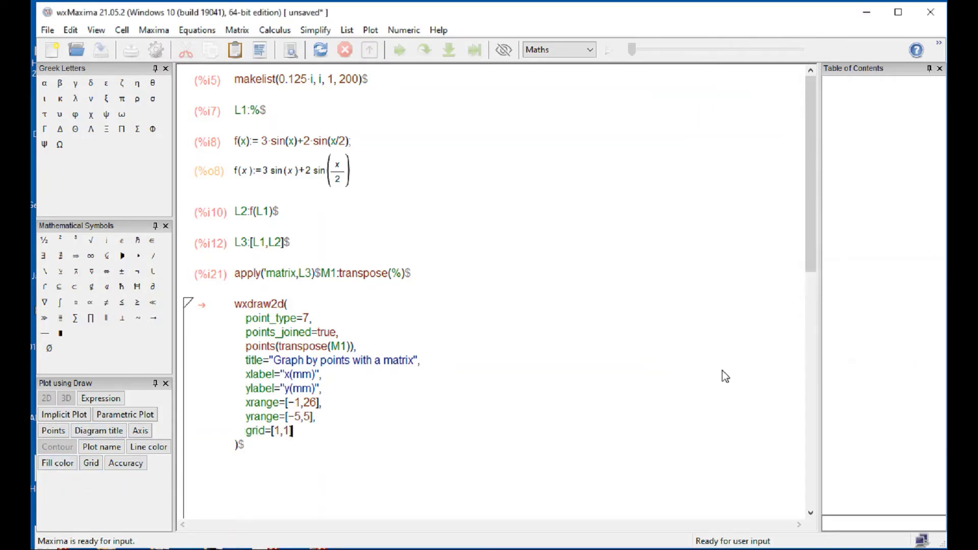
{"action": "key", "text": "shift+Return"}
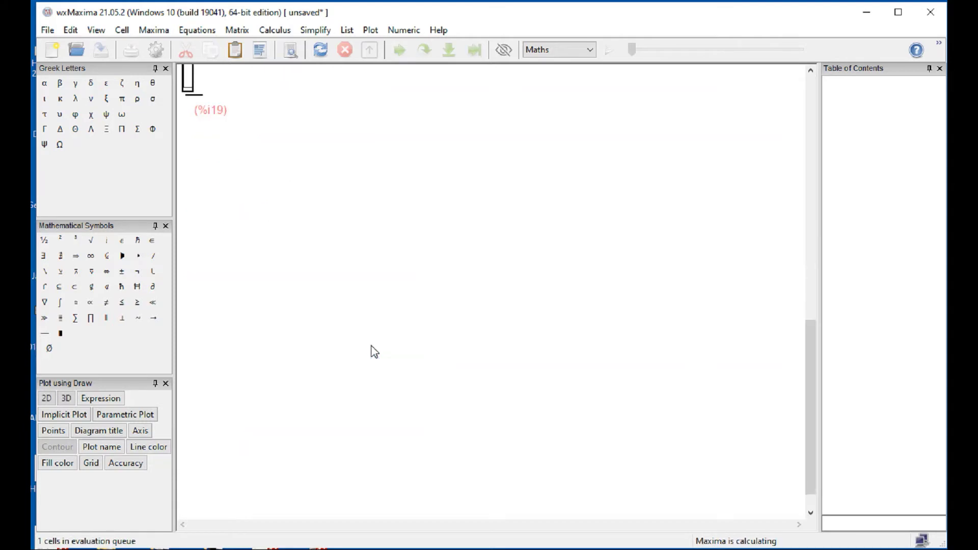
Bring the blue 'Graph by points with a matrix' plot into view and add a blank line after wxdraw2d(.
{"action": "scroll", "coordinate": [312, 371], "scroll_direction": "up", "scroll_amount": 8}
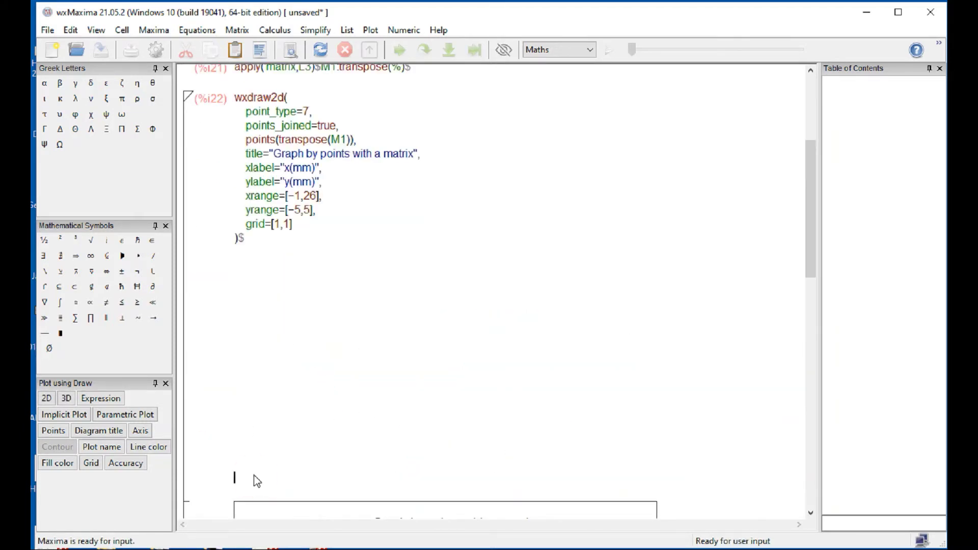
{"action": "scroll", "coordinate": [254, 482], "scroll_direction": "down", "scroll_amount": 4}
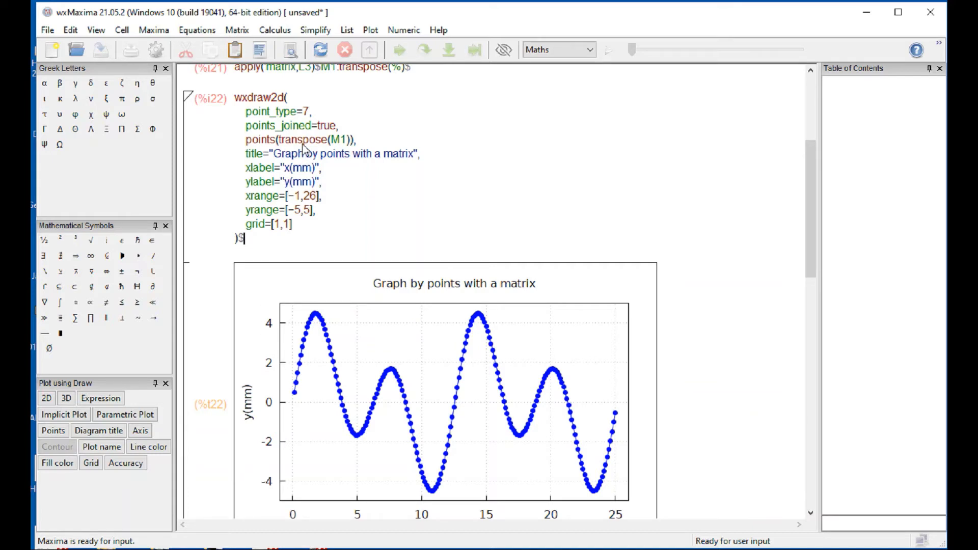
{"action": "left_click", "coordinate": [293, 99]}
{"action": "key", "text": "Return"}
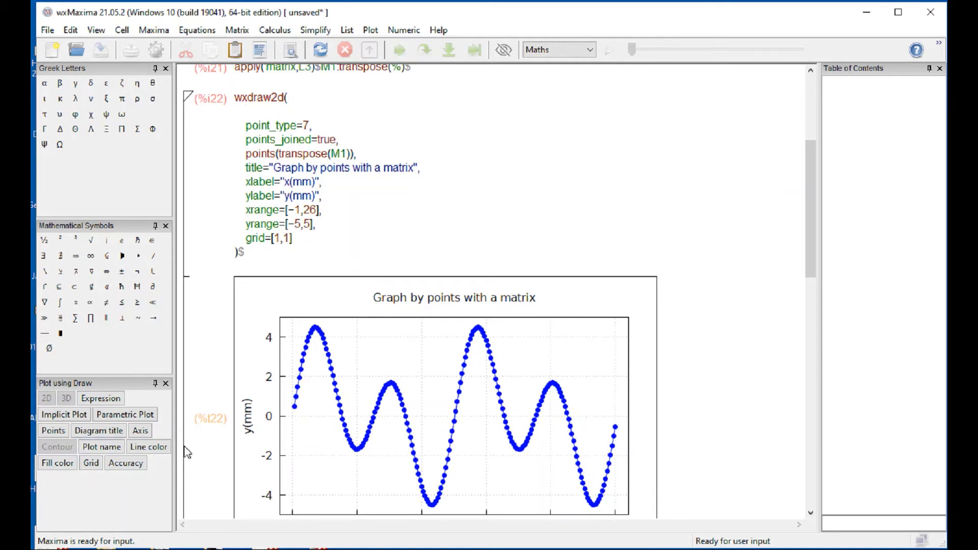
Recolour the points salmon (#ff8080), redraw the plot, and go to the empty cell below it.
{"action": "left_click", "coordinate": [167, 449]}
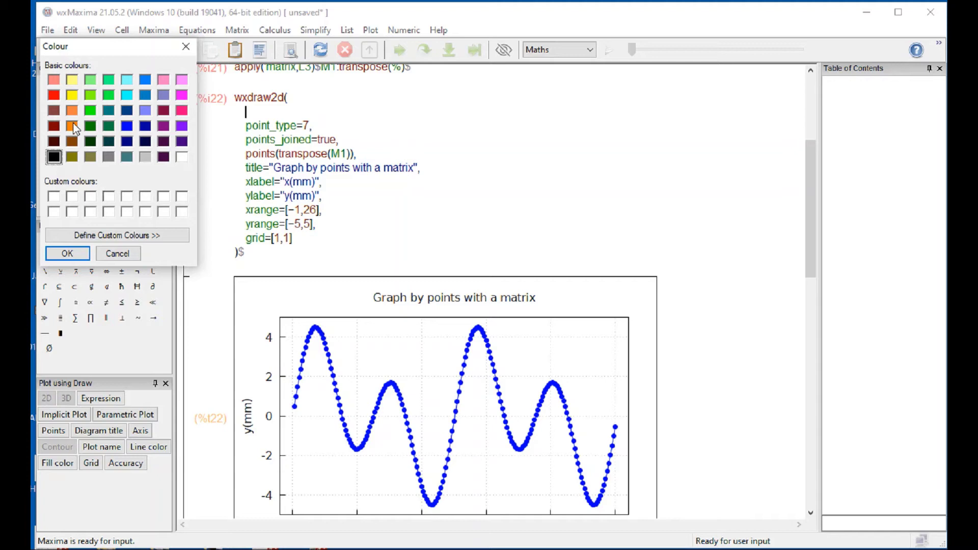
{"action": "left_click", "coordinate": [53, 80]}
{"action": "left_click", "coordinate": [67, 254]}
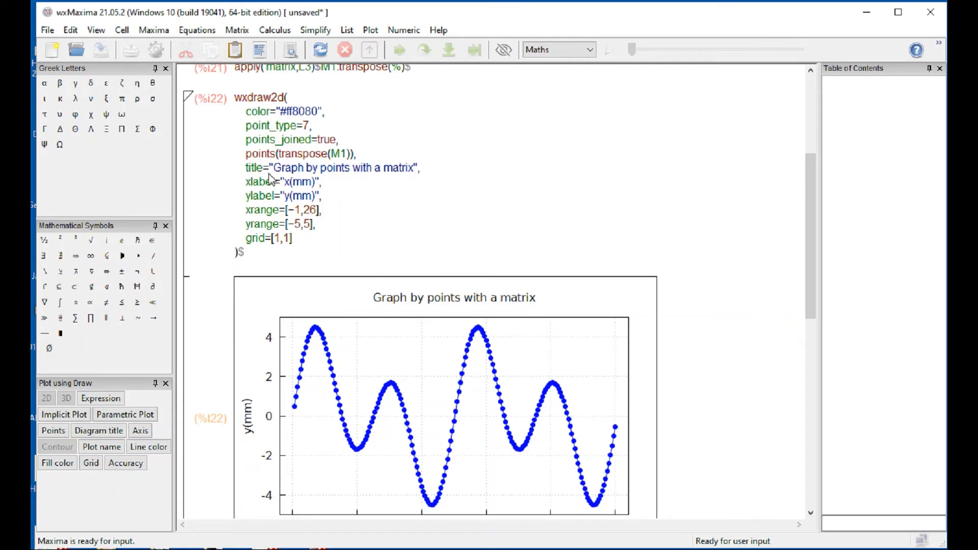
{"action": "key", "text": "shift+Return"}
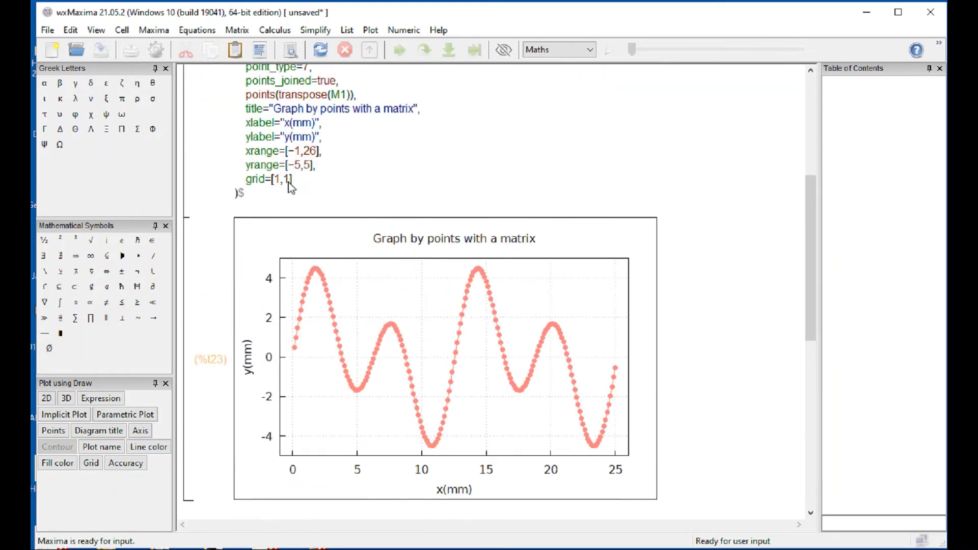
{"action": "scroll", "coordinate": [366, 196], "scroll_direction": "down", "scroll_amount": 3}
{"action": "left_click", "coordinate": [313, 334]}
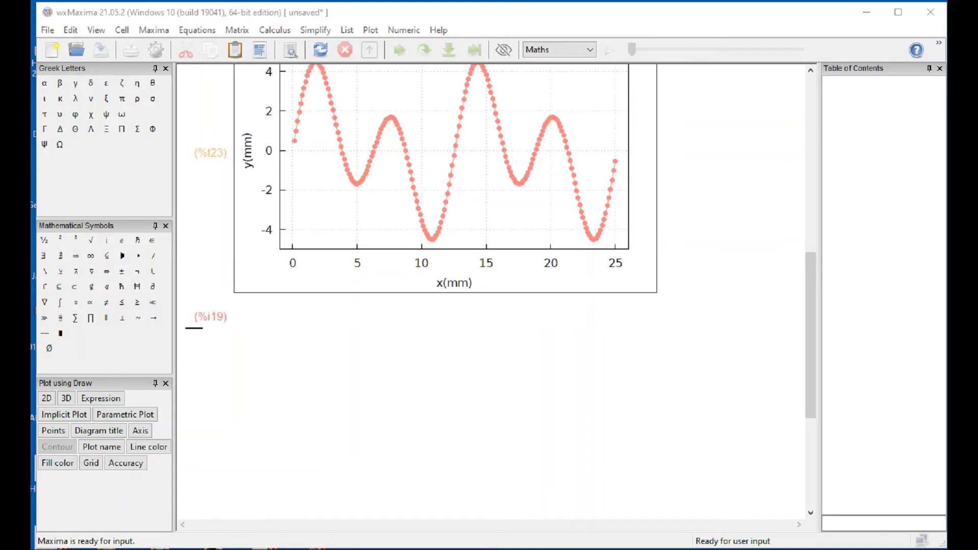
Paste the L1 makelist definition into a new cell and evaluate it.
{"action": "left_click", "coordinate": [223, 351]}
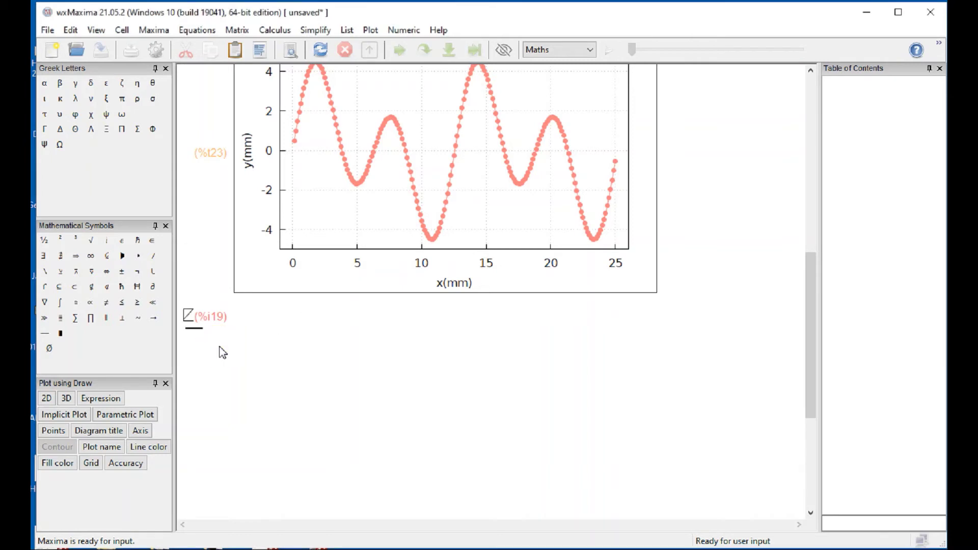
{"action": "type", "text": "L1:makelist(0.125*k,k,0,200)$"}
{"action": "left_click", "coordinate": [450, 345]}
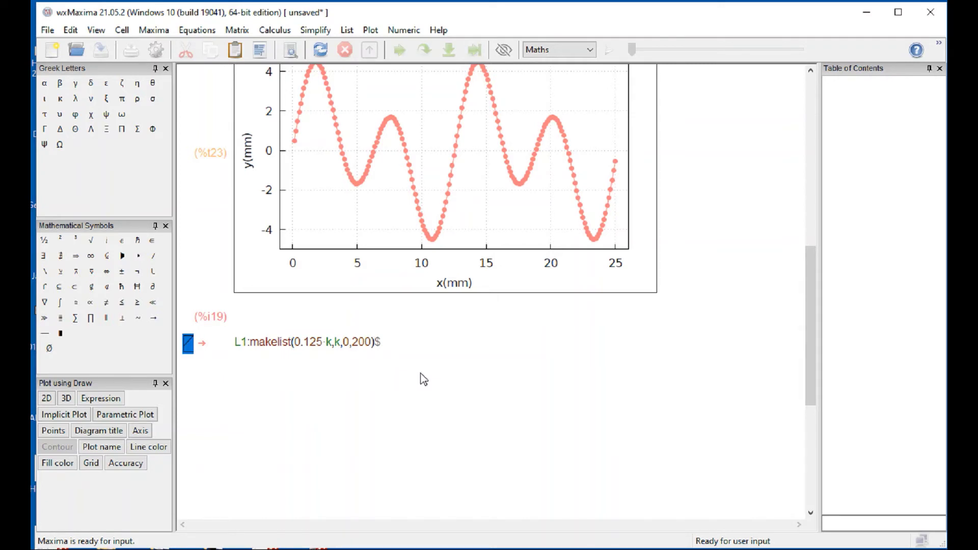
{"action": "left_click", "coordinate": [422, 345]}
{"action": "key", "text": "shift+Return"}
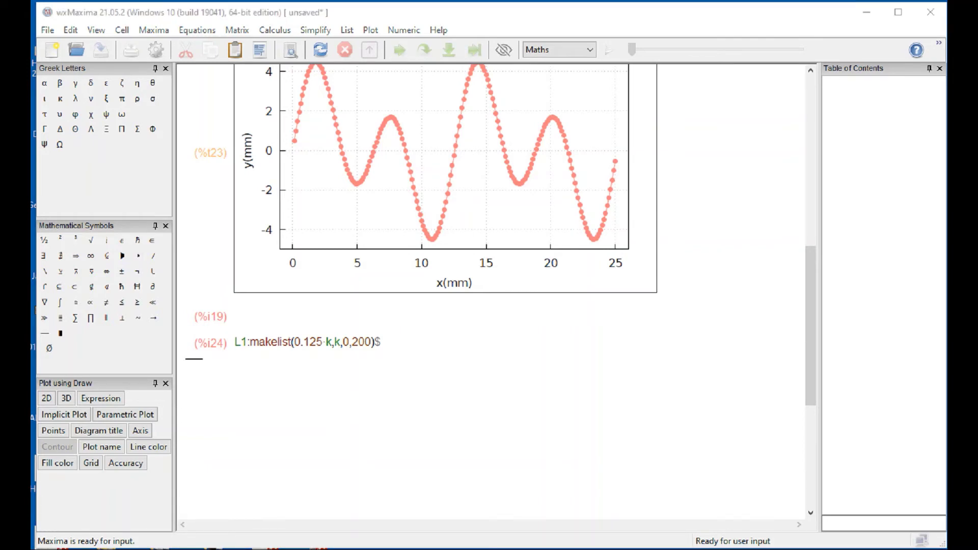
Paste and evaluate the definitions x(t)=2.8·sin(2·t) and y(t)=3.5·sin(3·t).
{"action": "left_click", "coordinate": [270, 380]}
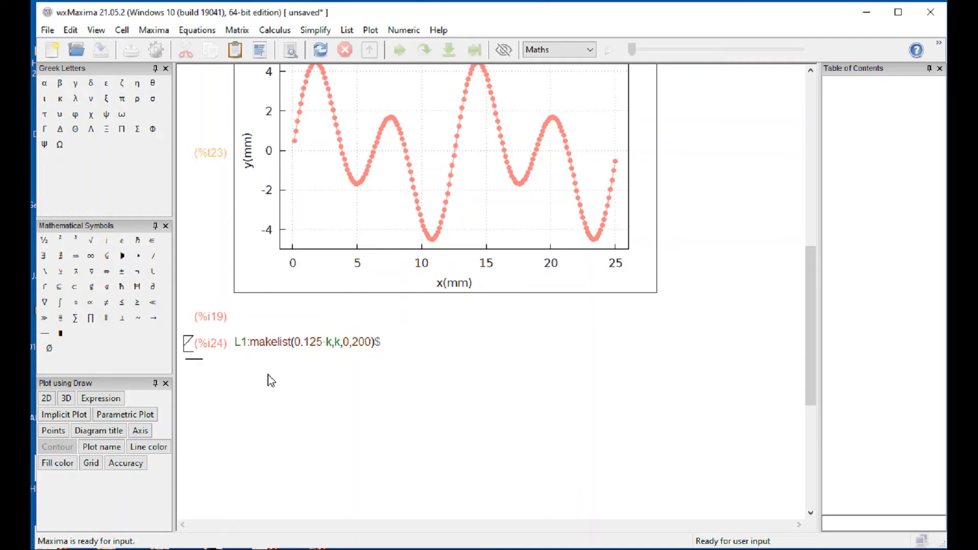
{"action": "type", "text": "x(t):=2.8·sin(2·t)$y(t):=3.5·sin(3·t)$"}
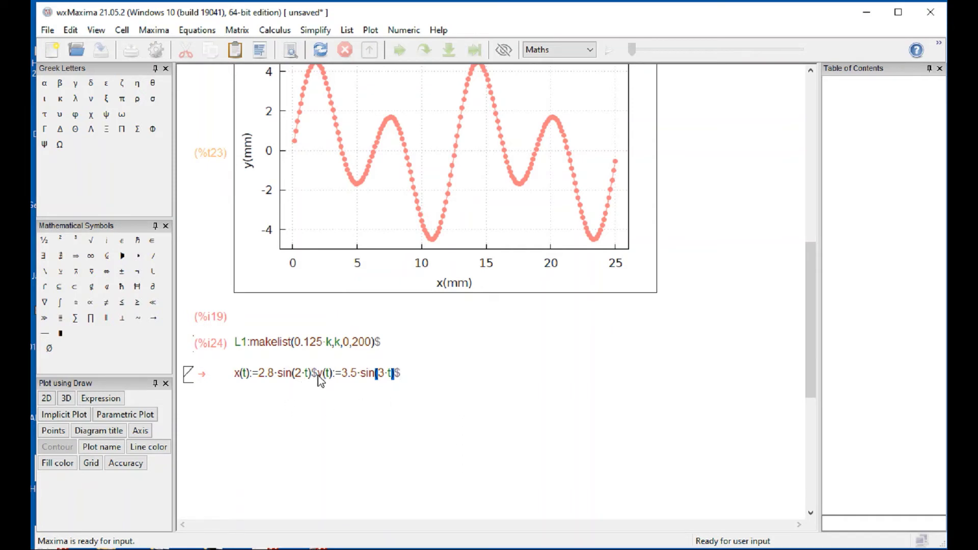
{"action": "key", "text": "shift+Return"}
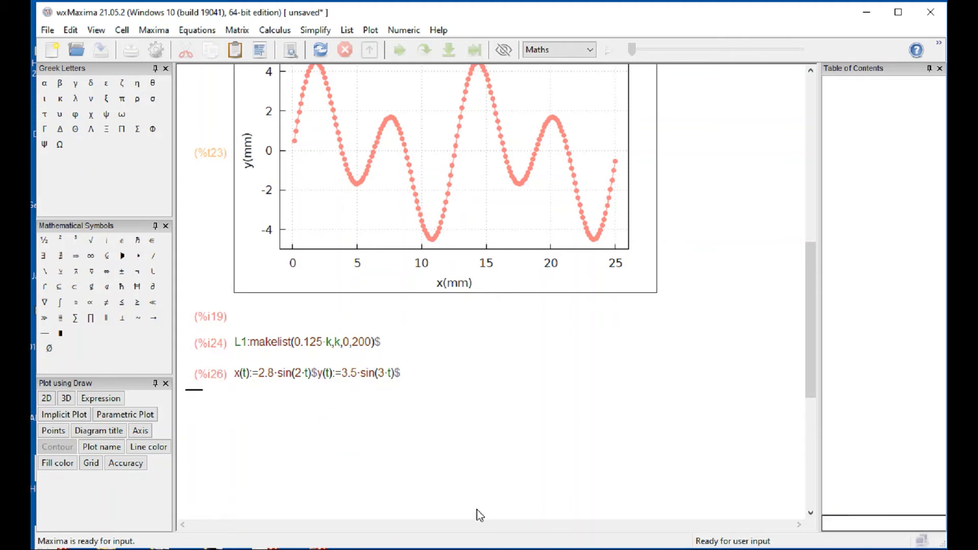
Define L2 and L3 from L1 with x and y, and evaluate them.
{"action": "type", "text": "L2"}
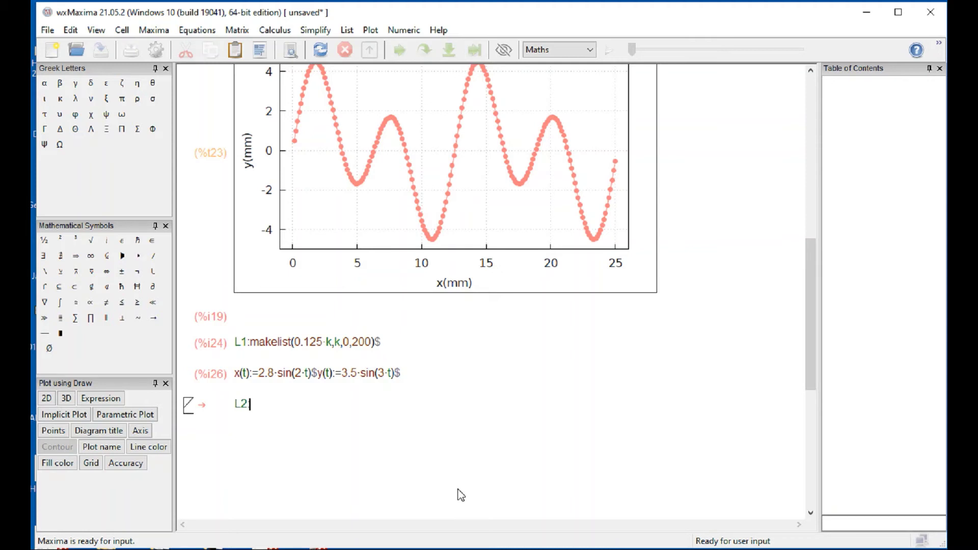
{"action": "type", "text": ":x[L1]"}
{"action": "type", "text": "$L3"}
{"action": "type", "text": ":x"}
{"action": "key", "text": "BackSpace"}
{"action": "type", "text": "y(L1)"}
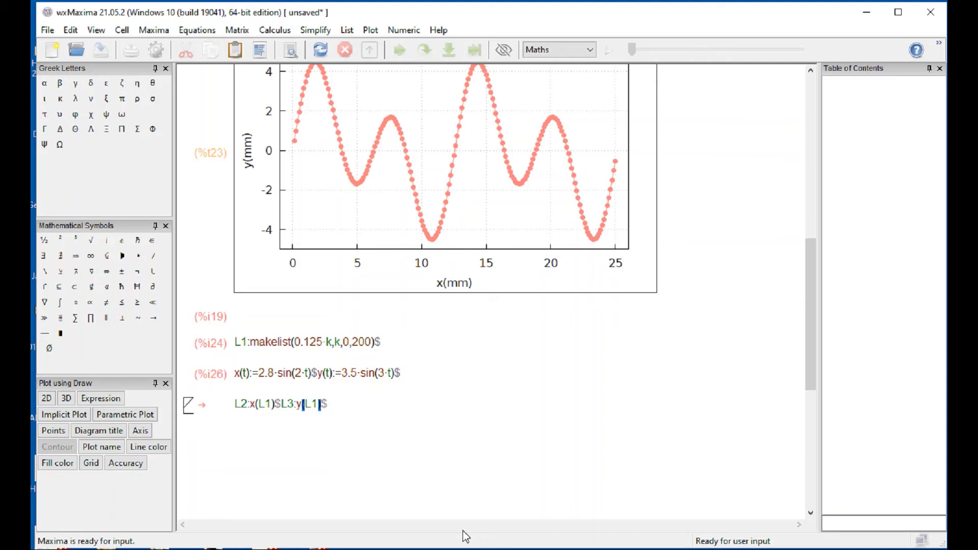
{"action": "type", "text": "$"}
{"action": "key", "text": "shift+Return"}
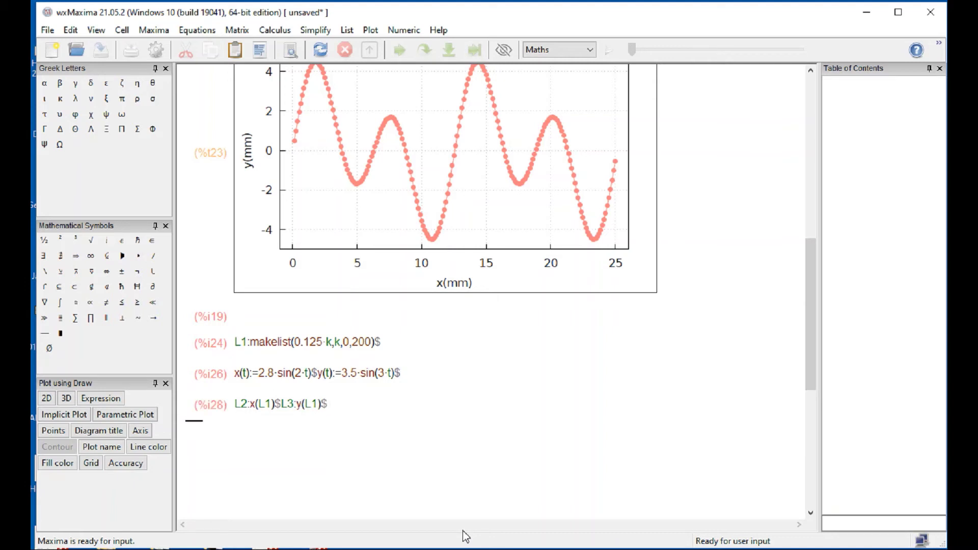
Define L4:[L2,L3] and re-evaluate it with its output suppressed.
{"action": "type", "text": "L"}
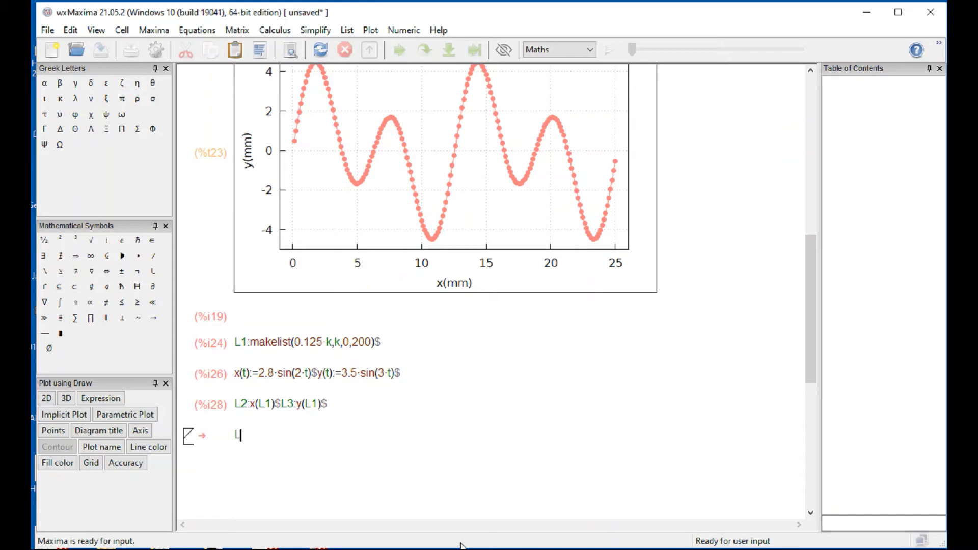
{"action": "type", "text": "4:[L2,L3"}
{"action": "key", "text": "shift+Return"}
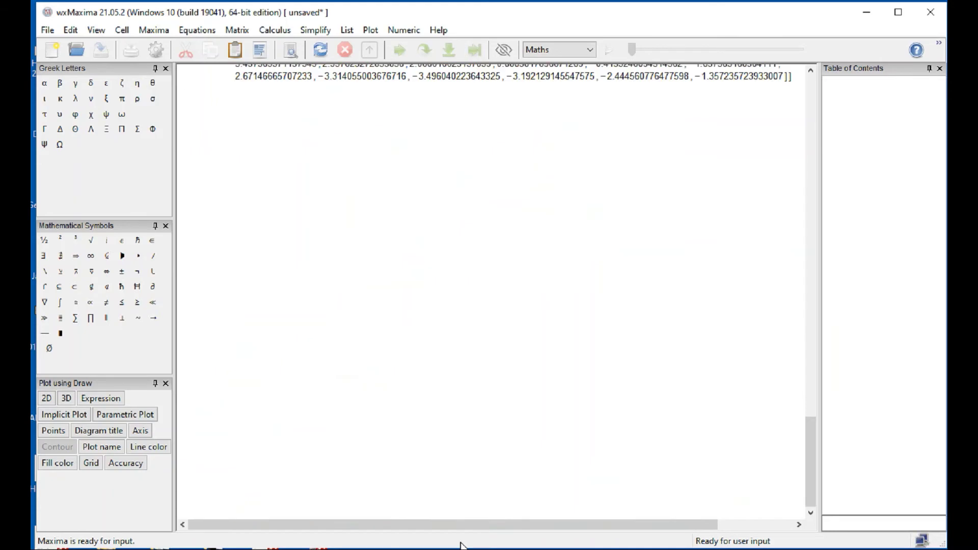
{"action": "scroll", "coordinate": [328, 403], "scroll_direction": "up", "scroll_amount": 20}
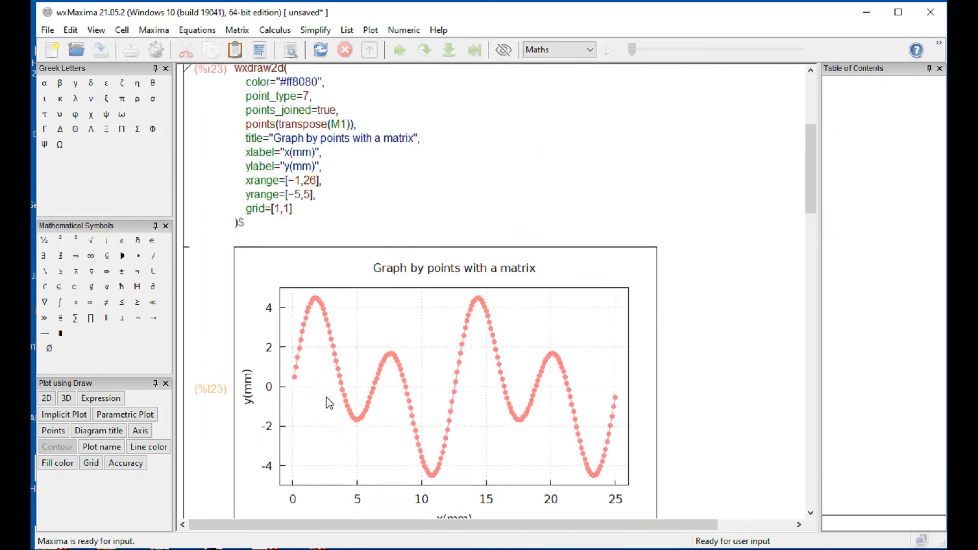
{"action": "scroll", "coordinate": [328, 402], "scroll_direction": "down", "scroll_amount": 10}
{"action": "left_click", "coordinate": [307, 261]}
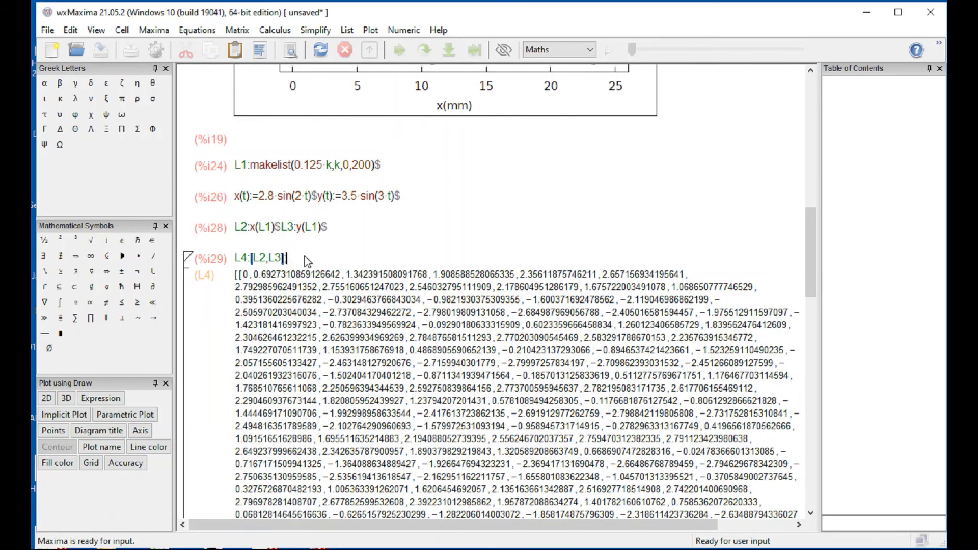
{"action": "key", "text": "BackSpace"}
{"action": "key", "text": "shift+Return"}
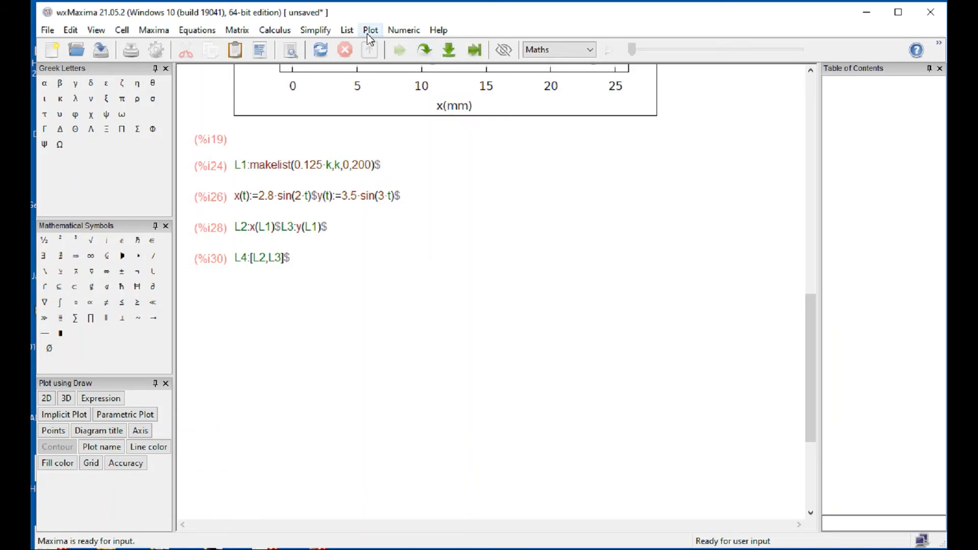
Add the cell apply('matrix,L4)$M1:transpose(%)$ and evaluate it silently.
{"action": "left_click", "coordinate": [347, 30]}
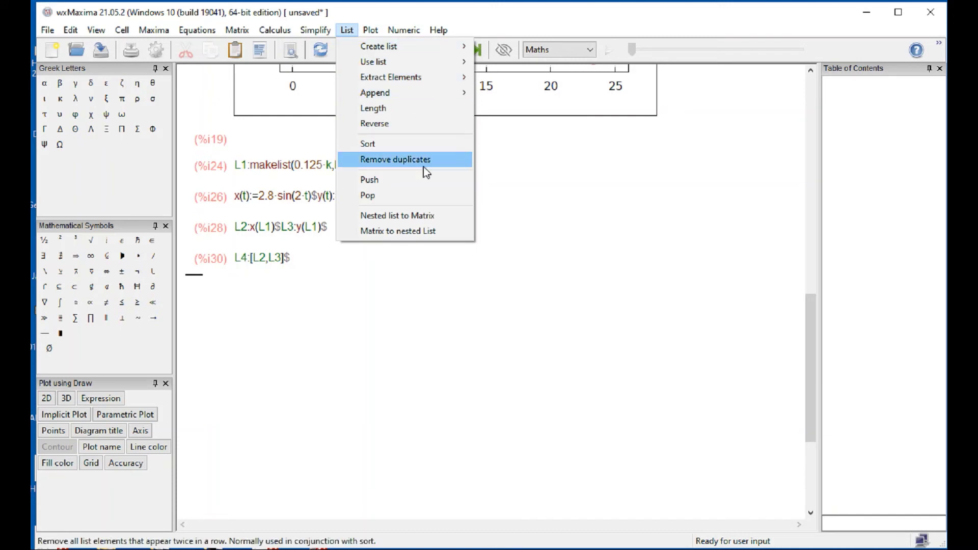
{"action": "left_click", "coordinate": [438, 216]}
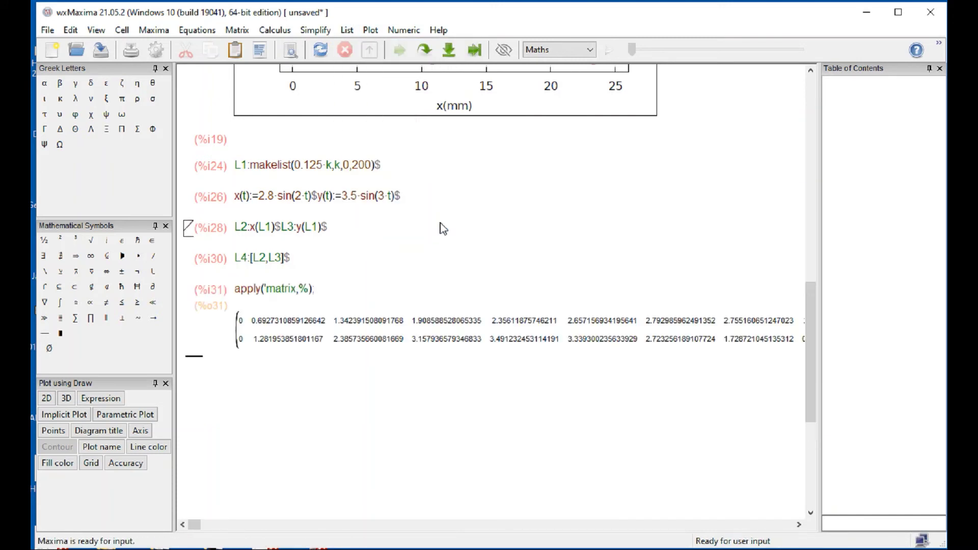
{"action": "left_click", "coordinate": [309, 290]}
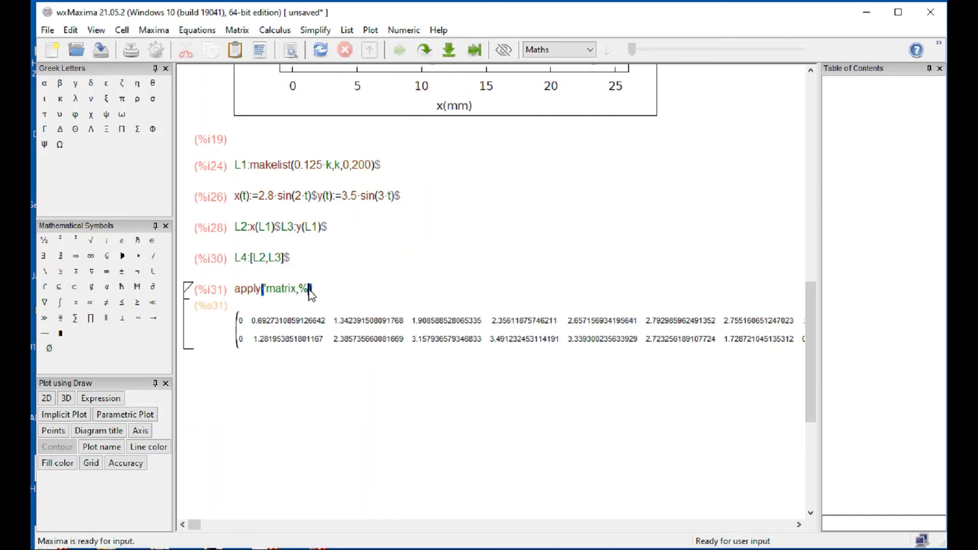
{"action": "key", "text": "BackSpace"}
{"action": "type", "text": "L4"}
{"action": "left_click", "coordinate": [356, 293]}
{"action": "type", "text": "M1:transpose("}
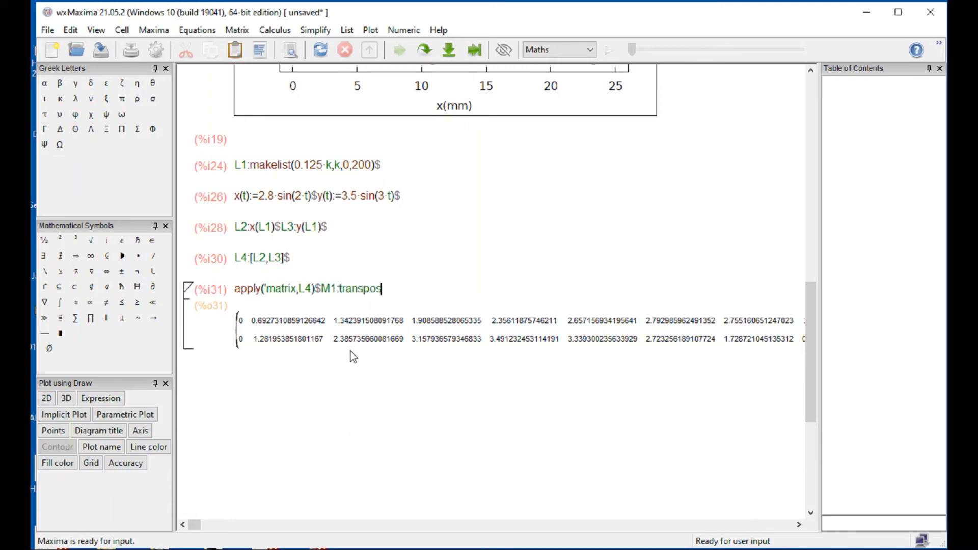
{"action": "type", "text": "%)$"}
{"action": "key", "text": "shift+Return"}
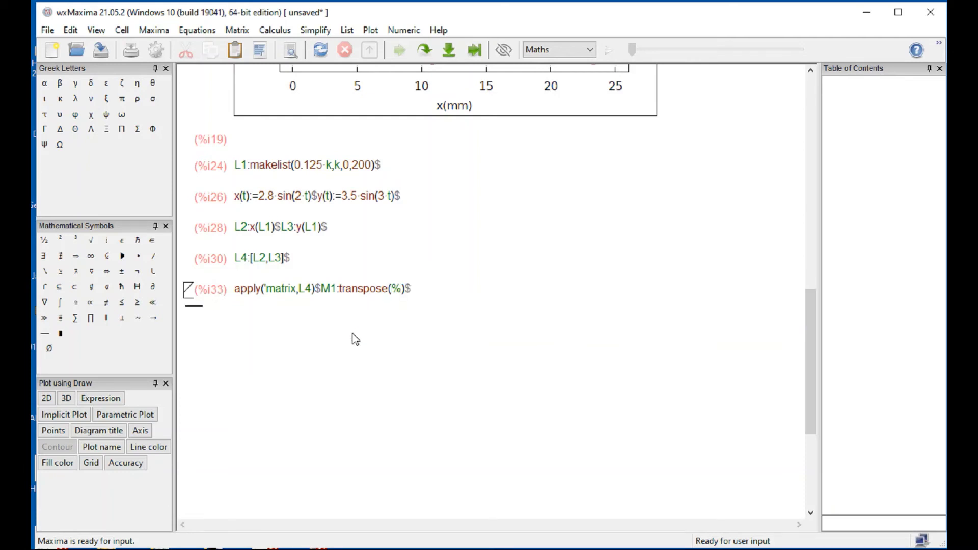
Insert a new static wxdraw2d command with blank lines inside it.
{"action": "left_click", "coordinate": [47, 399]}
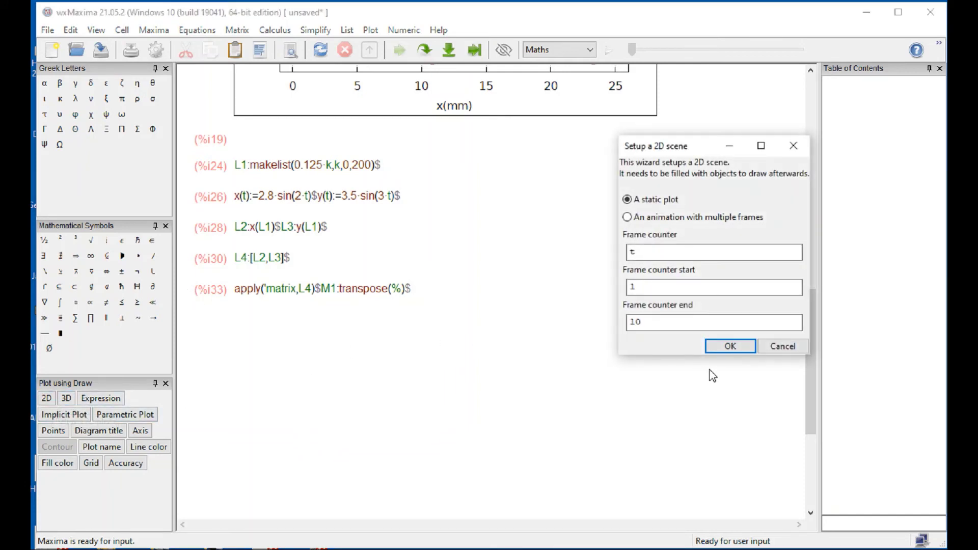
{"action": "left_click", "coordinate": [730, 346]}
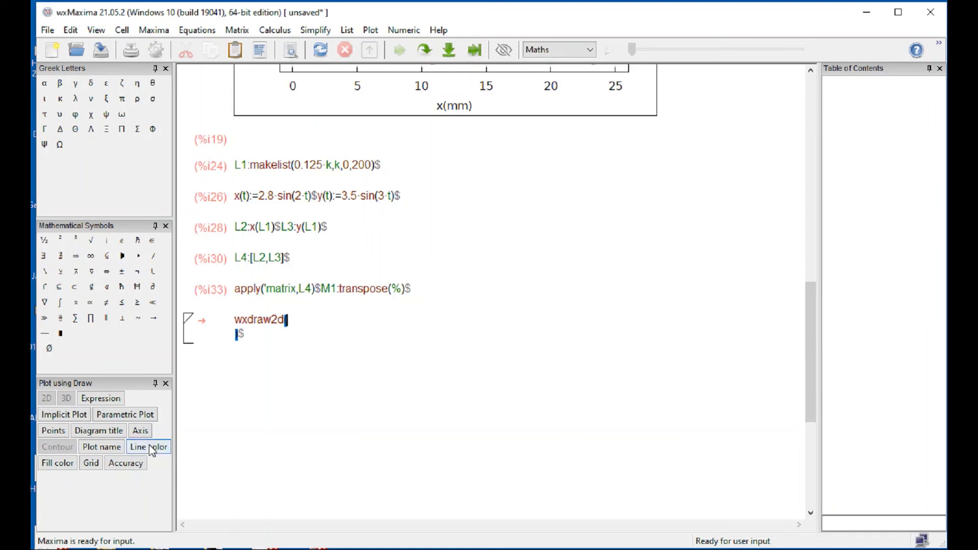
{"action": "key", "text": "Down"}
{"action": "key", "text": "Return"}
{"action": "key", "text": "Return"}
{"action": "key", "text": "Return"}
{"action": "key", "text": "Return"}
{"action": "key", "text": "Return"}
{"action": "key", "text": "Return"}
{"action": "key", "text": "Return"}
{"action": "key", "text": "Return"}
{"action": "key", "text": "Return"}
{"action": "key", "text": "Return"}
{"action": "key", "text": "Return"}
{"action": "key", "text": "Return"}
{"action": "key", "text": "Return"}
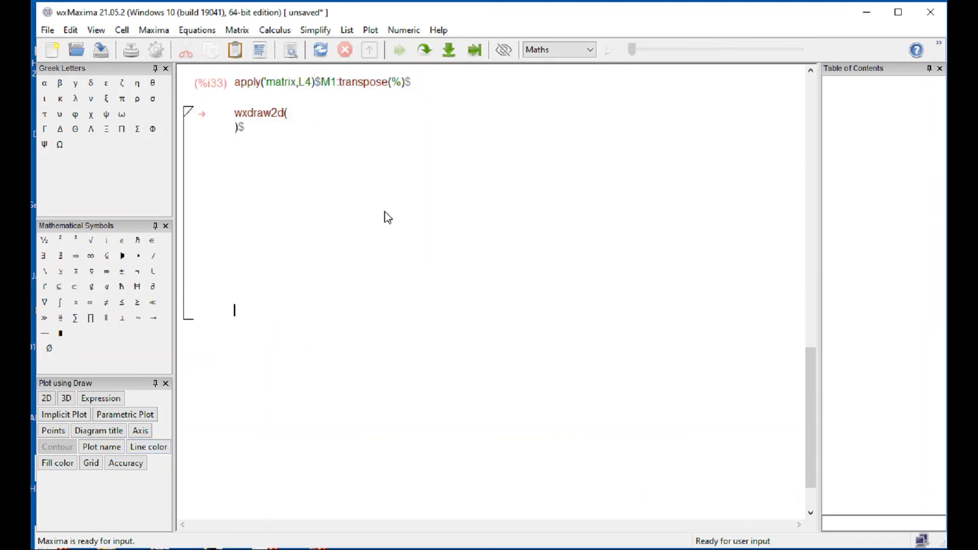
{"action": "left_click", "coordinate": [299, 114]}
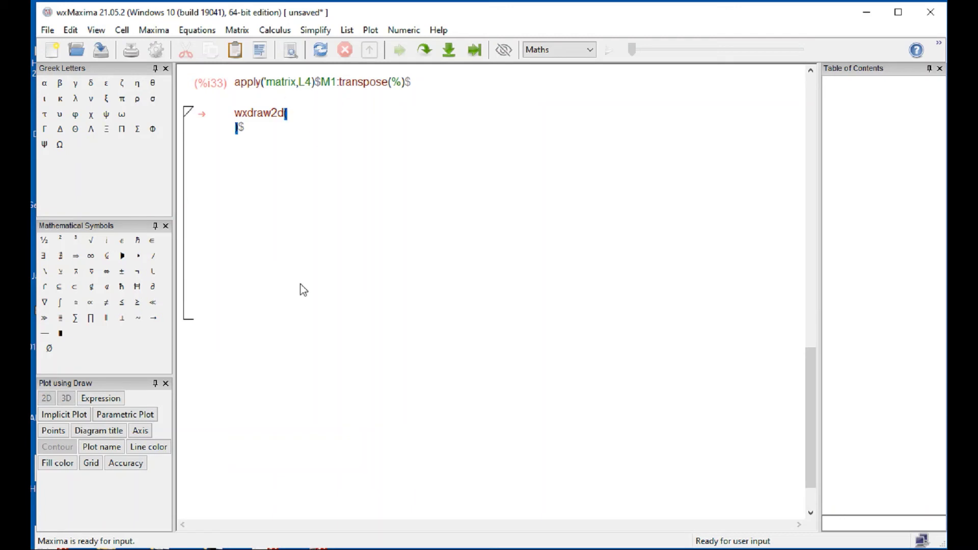
Add points from matrix M1, joined by lines, with point type 4.
{"action": "left_click", "coordinate": [53, 431]}
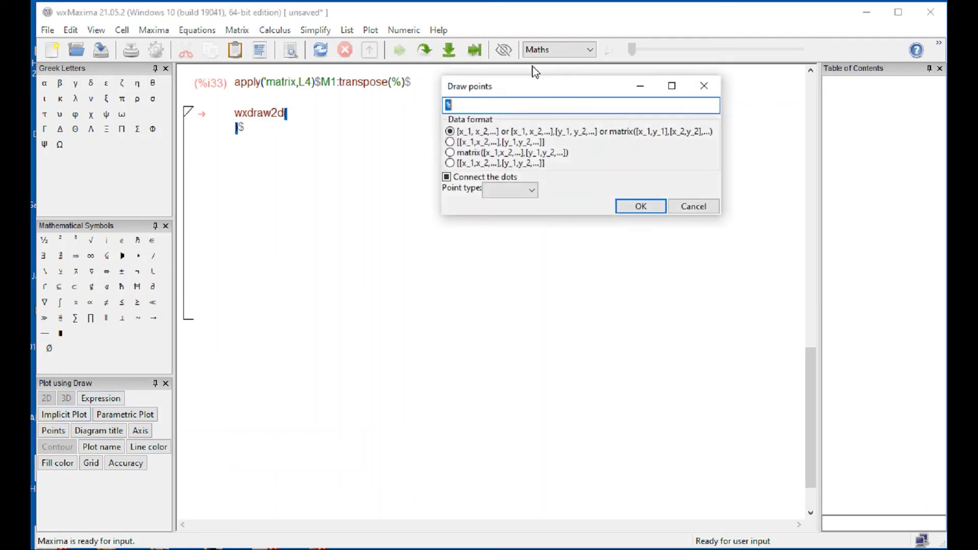
{"action": "type", "text": "M1"}
{"action": "left_click", "coordinate": [450, 153]}
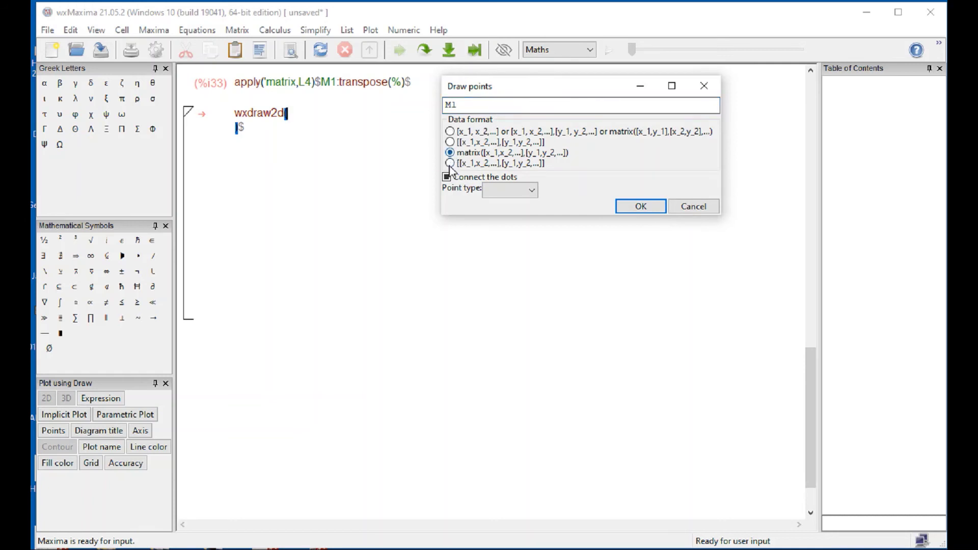
{"action": "left_click", "coordinate": [446, 177]}
{"action": "left_click", "coordinate": [504, 191]}
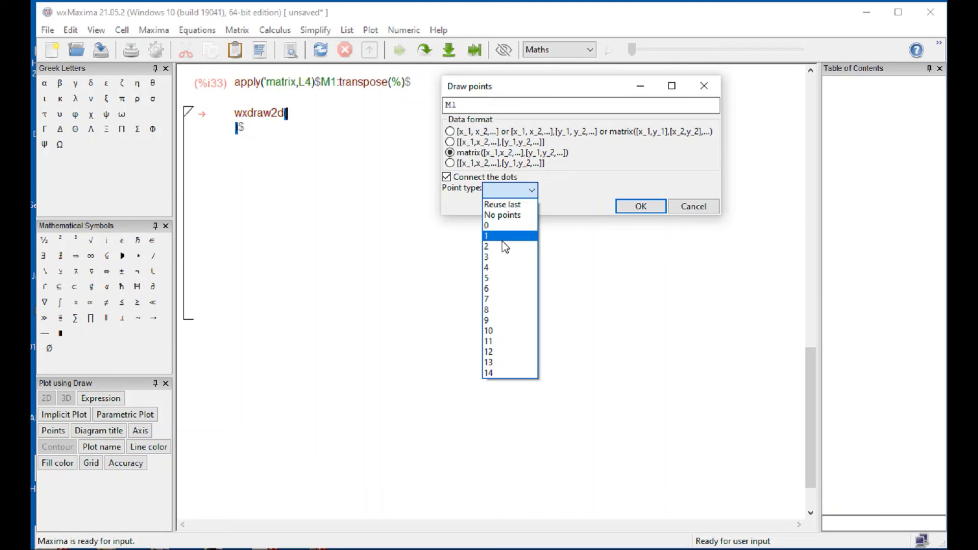
{"action": "left_click", "coordinate": [504, 267]}
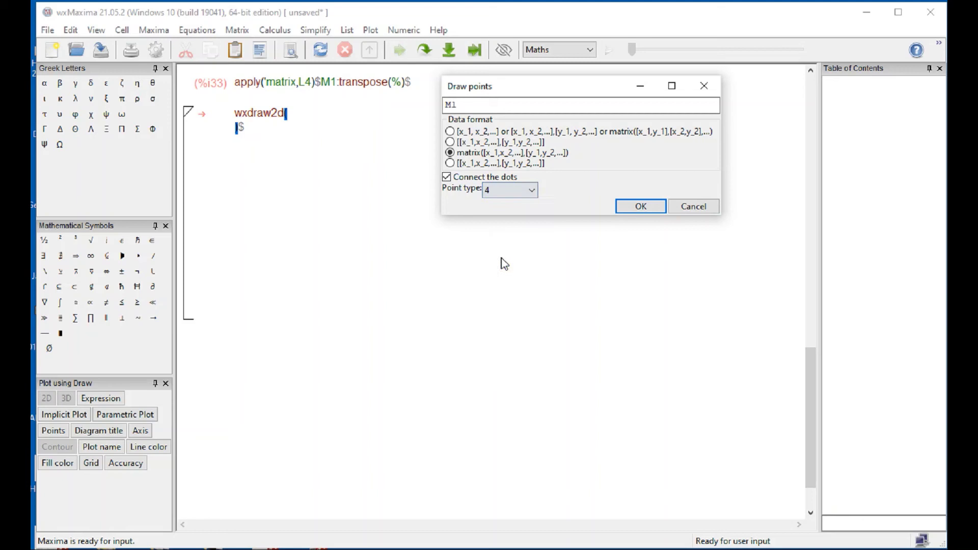
{"action": "left_click", "coordinate": [632, 206]}
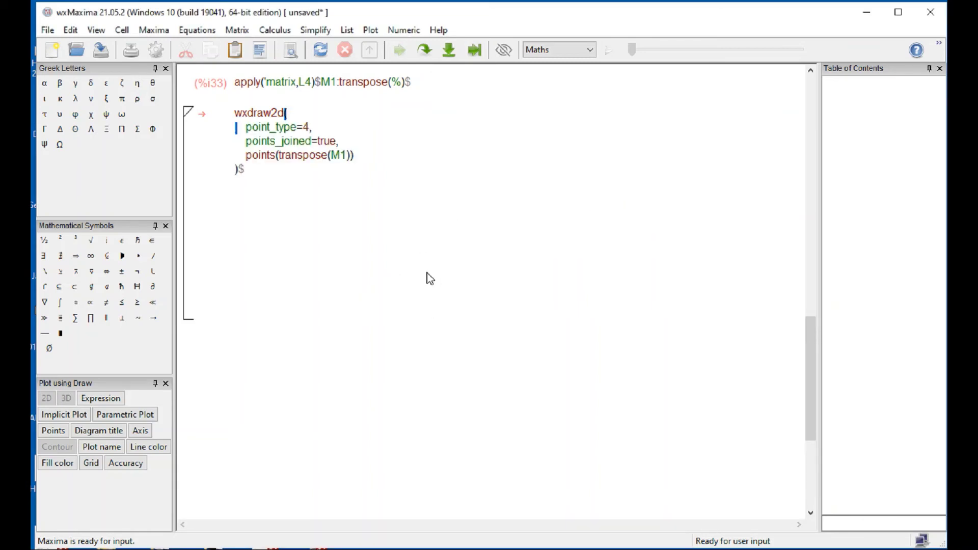
Add the plot title 'Graph by points - case 2'.
{"action": "left_click", "coordinate": [88, 438]}
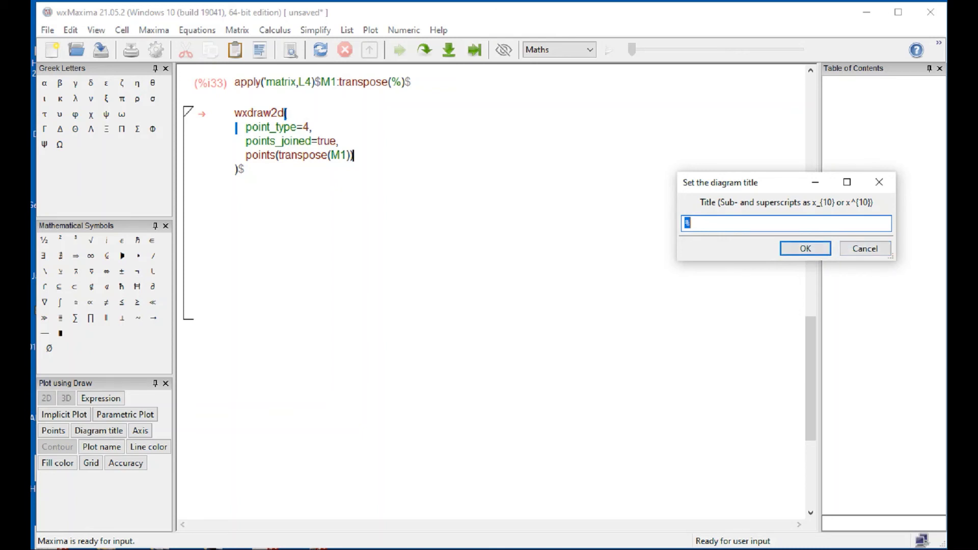
{"action": "left_click_drag", "start_coordinate": [754, 182], "coordinate": [564, 179]}
{"action": "left_click", "coordinate": [545, 219]}
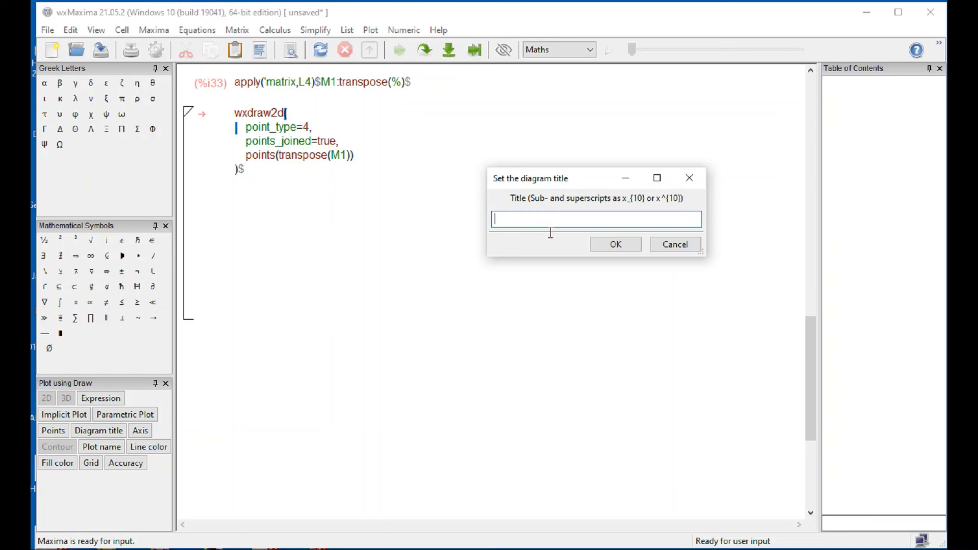
{"action": "type", "text": "Graph by points - case 2"}
{"action": "key", "text": "Return"}
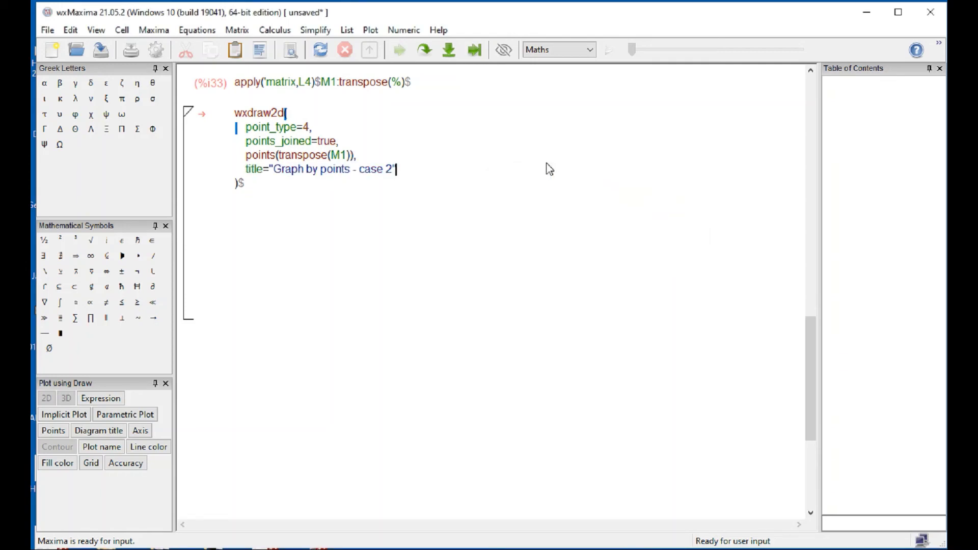
Set axis labels x(m) and y(m) with ranges -3 to 3 and -4 to 4.
{"action": "left_click", "coordinate": [140, 431]}
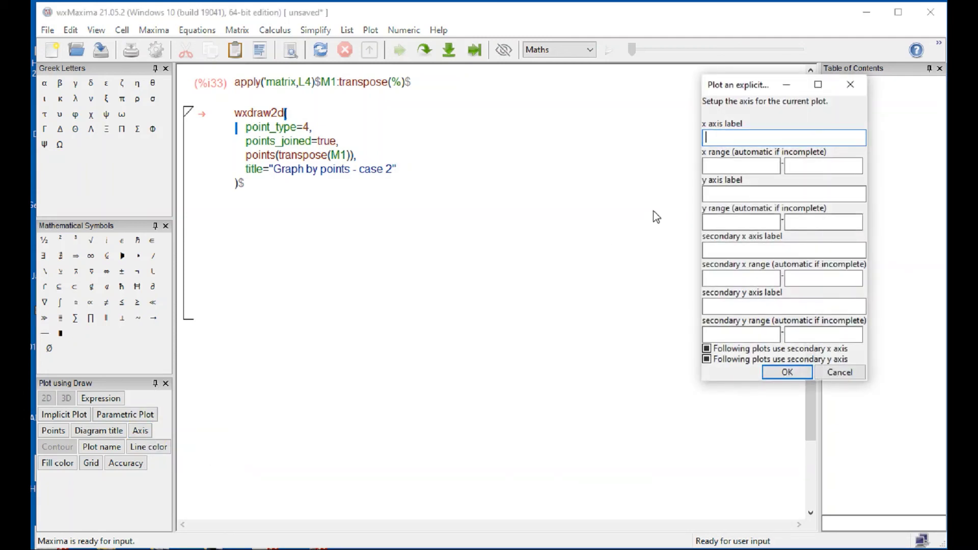
{"action": "type", "text": "x (m"}
{"action": "left_click", "coordinate": [734, 194]}
{"action": "type", "text": "y"}
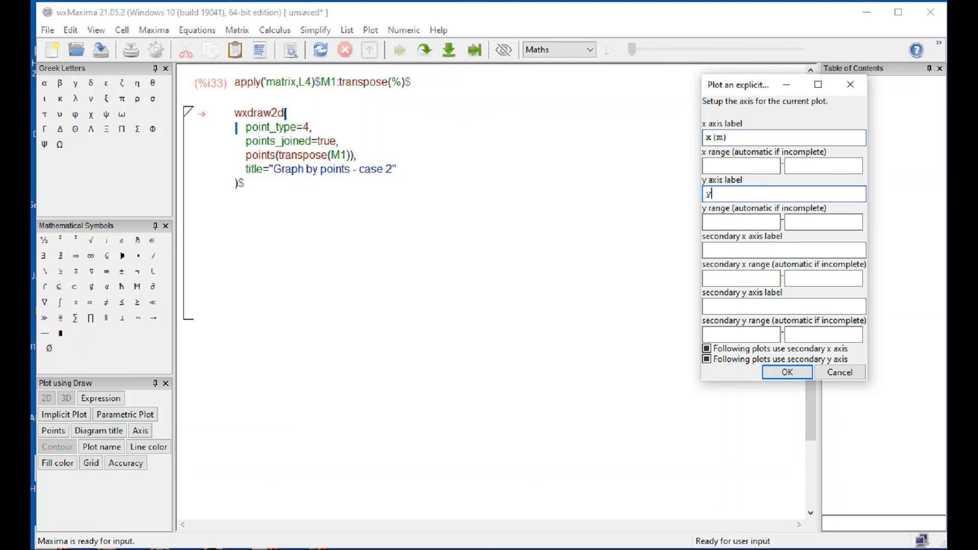
{"action": "type", "text": " (m"}
{"action": "left_click", "coordinate": [750, 170]}
{"action": "type", "text": "-3"}
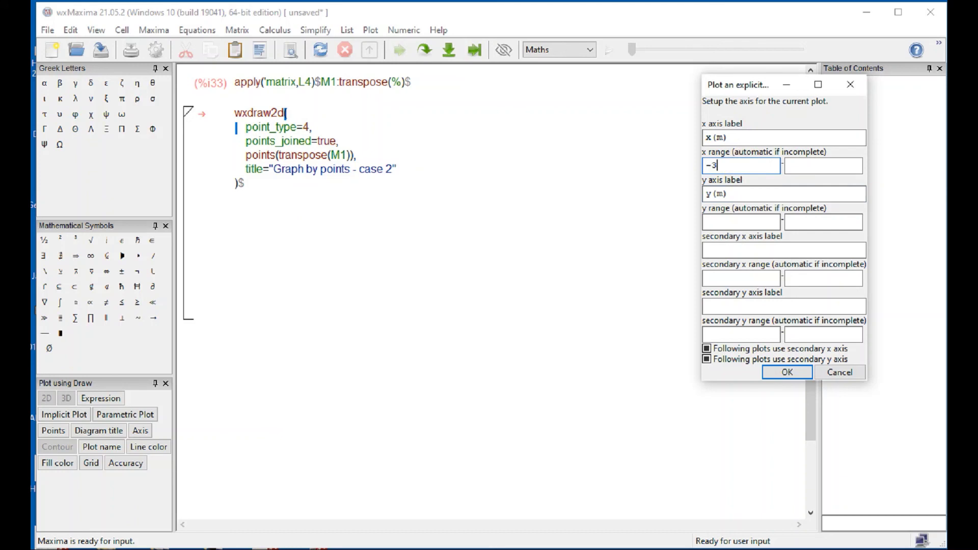
{"action": "left_click", "coordinate": [825, 171]}
{"action": "type", "text": "3"}
{"action": "left_click", "coordinate": [746, 226]}
{"action": "type", "text": "-4"}
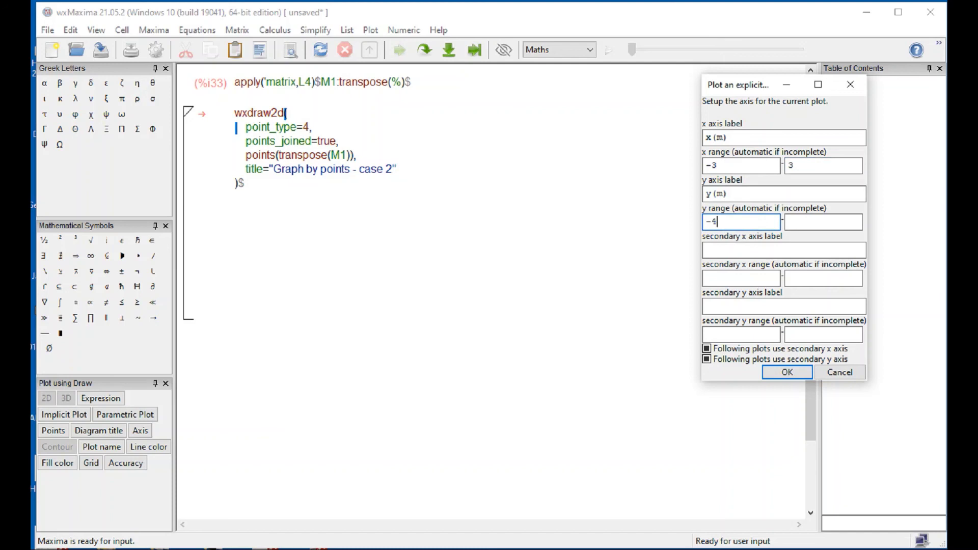
{"action": "left_click", "coordinate": [812, 226]}
{"action": "type", "text": "3"}
{"action": "key", "text": "BackSpace"}
{"action": "type", "text": "4"}
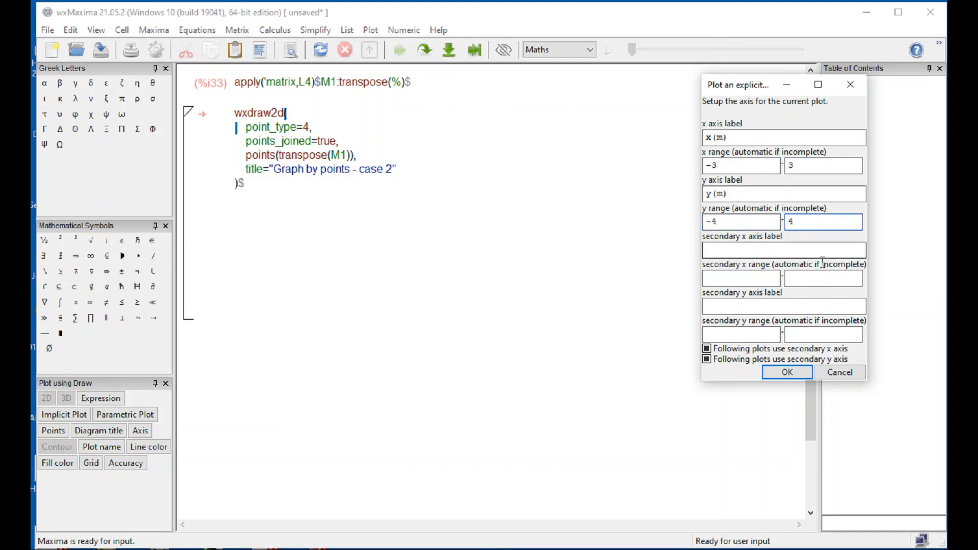
{"action": "left_click", "coordinate": [786, 372]}
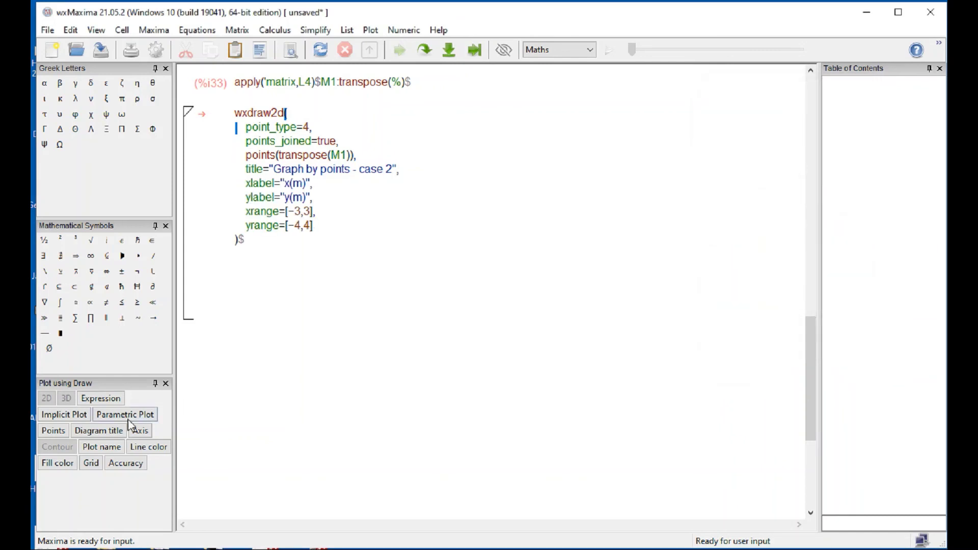
Add a 1 by 1 grid to the plot.
{"action": "left_click", "coordinate": [91, 463]}
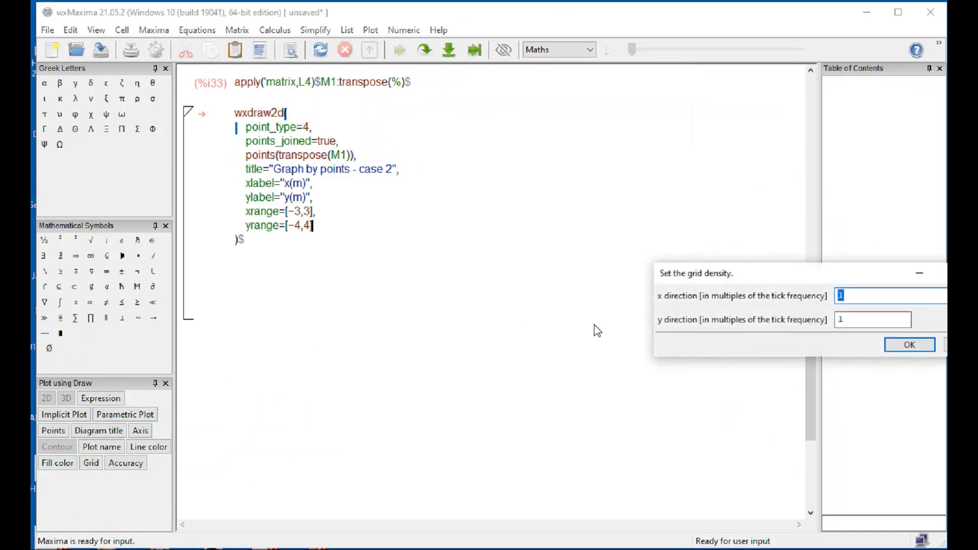
{"action": "type", "text": "1"}
{"action": "left_click", "coordinate": [922, 350]}
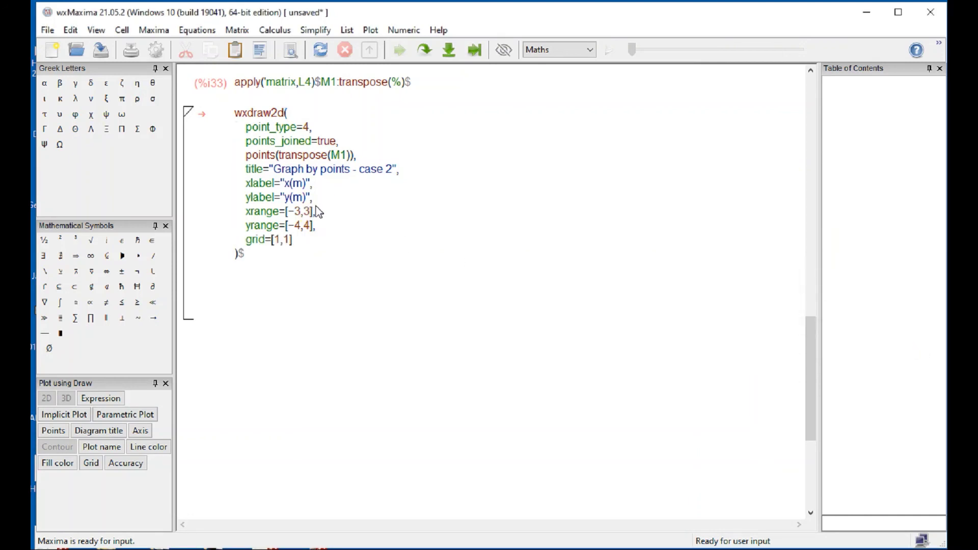
Evaluate the wxdraw2d cell to draw the Lissajous curve, then add a blank line after wxdraw2d(.
{"action": "key", "text": "shift+Return"}
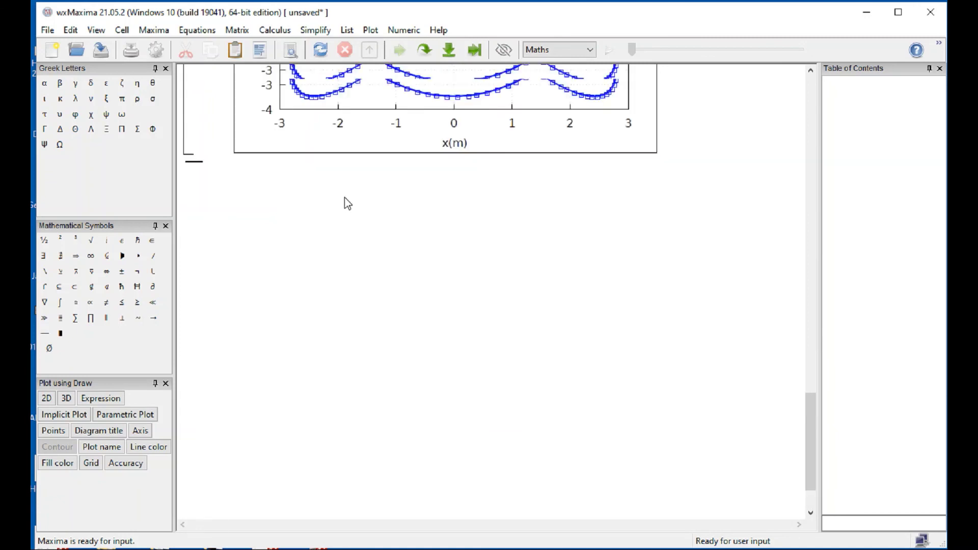
{"action": "scroll", "coordinate": [347, 194], "scroll_direction": "up", "scroll_amount": 4}
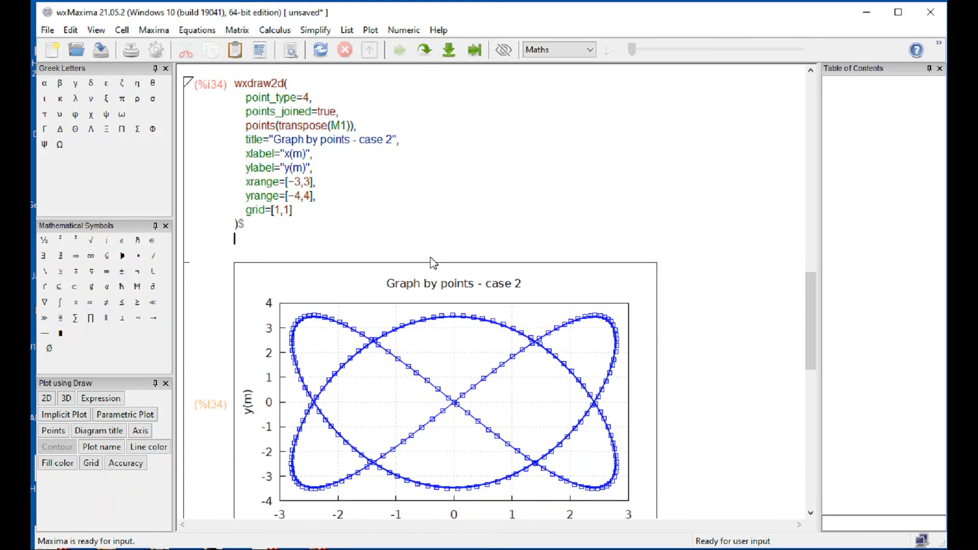
{"action": "left_click", "coordinate": [299, 89]}
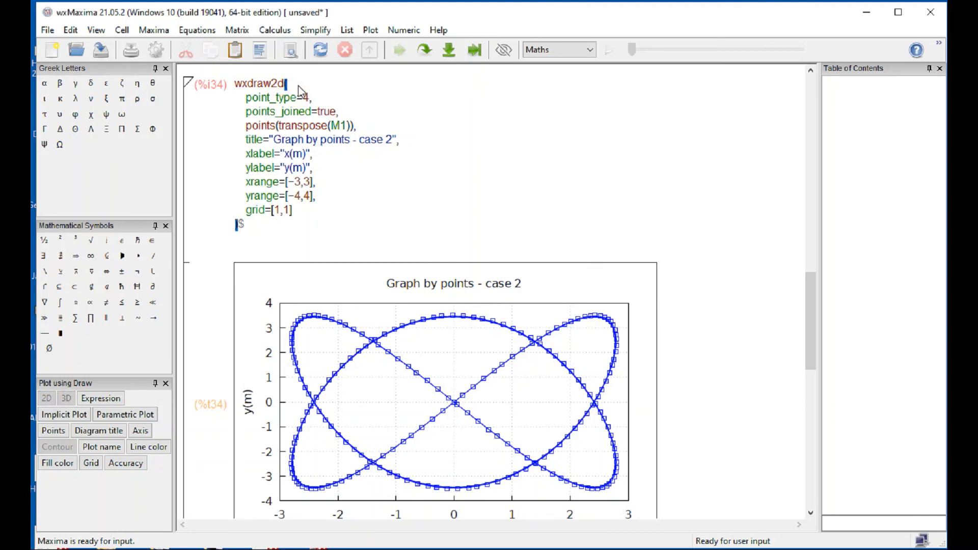
{"action": "key", "text": "Return"}
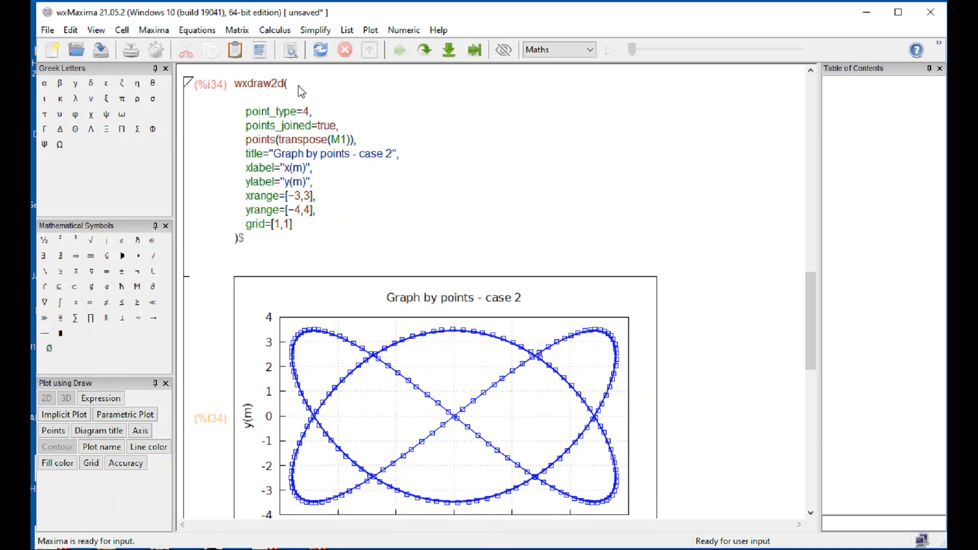
Insert color="#800040" and redraw the Lissajous curve in wine red.
{"action": "left_click", "coordinate": [149, 448]}
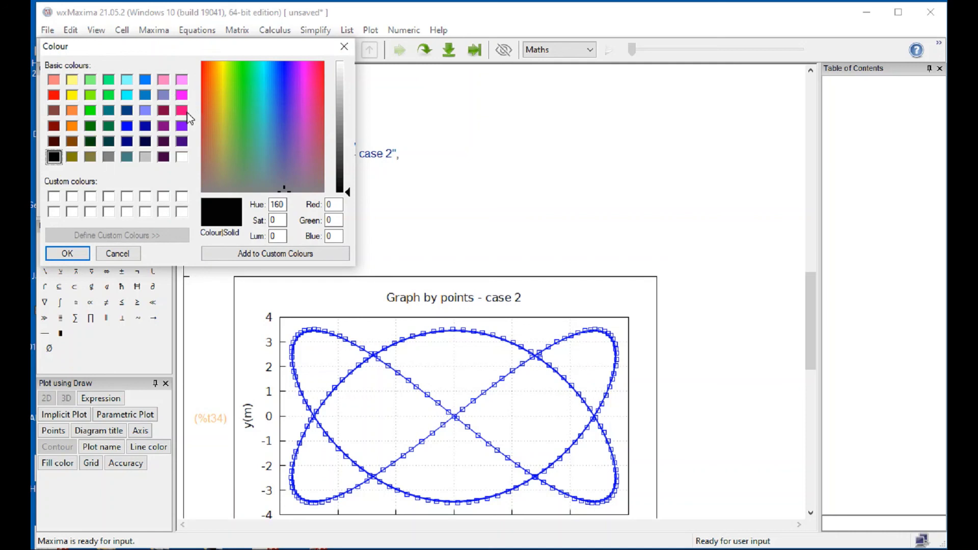
{"action": "left_click", "coordinate": [163, 111]}
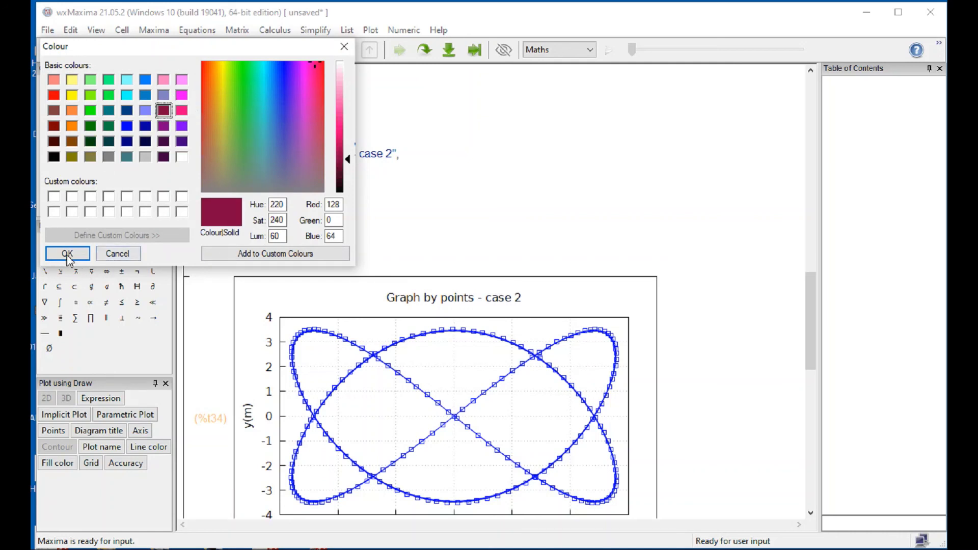
{"action": "left_click", "coordinate": [68, 255]}
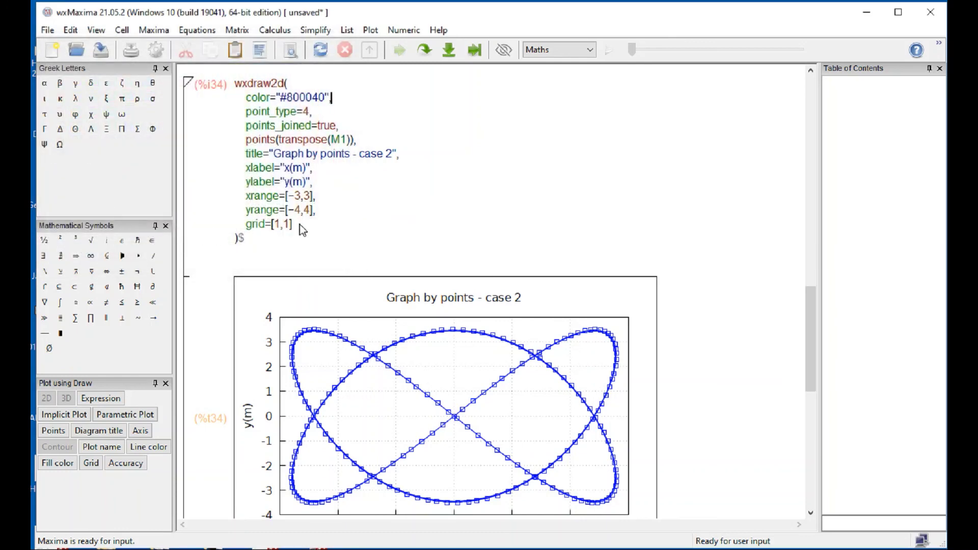
{"action": "key", "text": "shift+Return"}
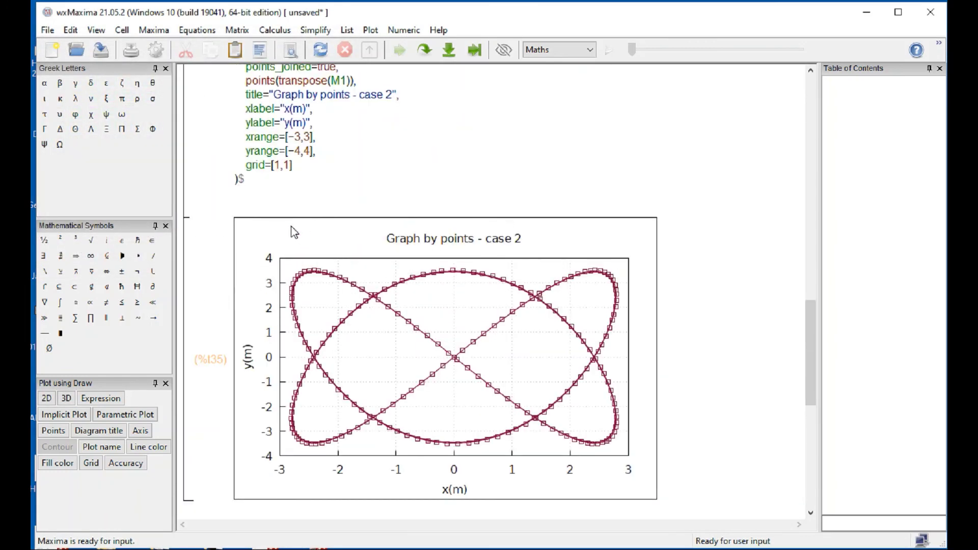